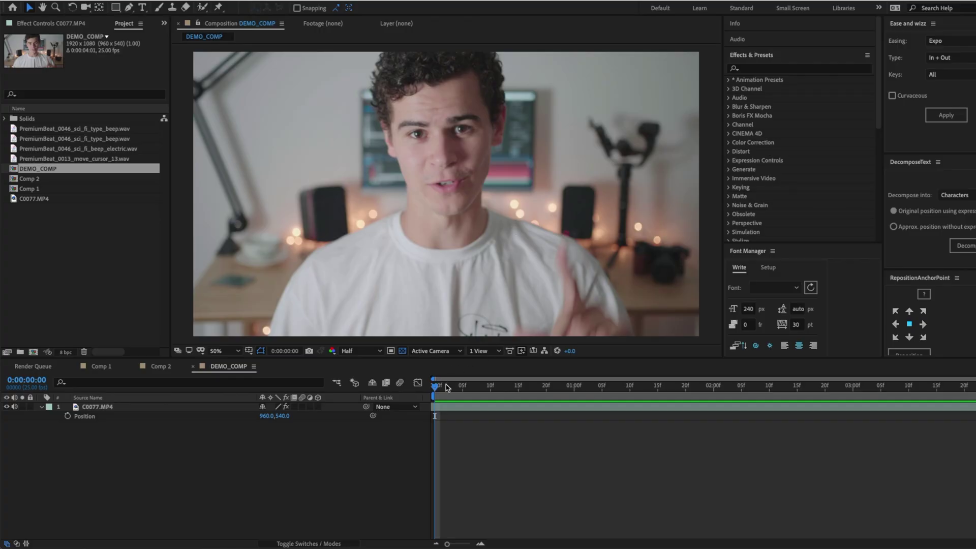
# At 0:00:00:17, set up the Rectangle tool with a white fill and a 0 px stroke.
pyautogui.moveTo(446, 387); pyautogui.dragTo(428, 392)
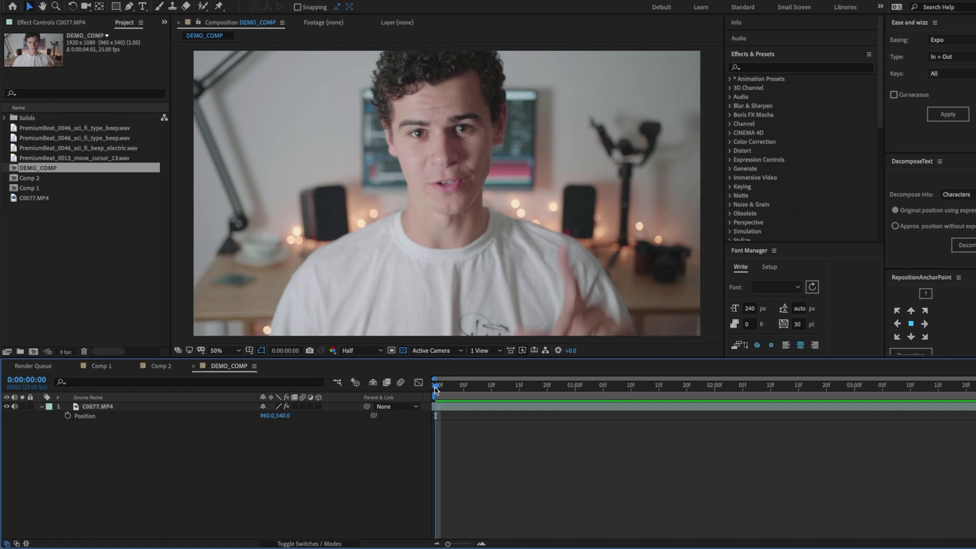
pyautogui.moveTo(435, 388); pyautogui.dragTo(528, 374)
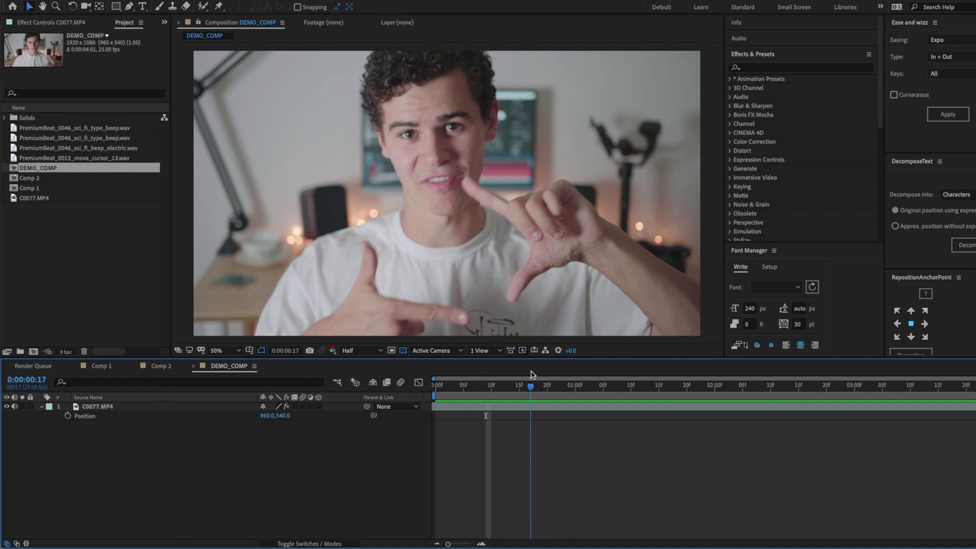
pyautogui.click(116, 7)
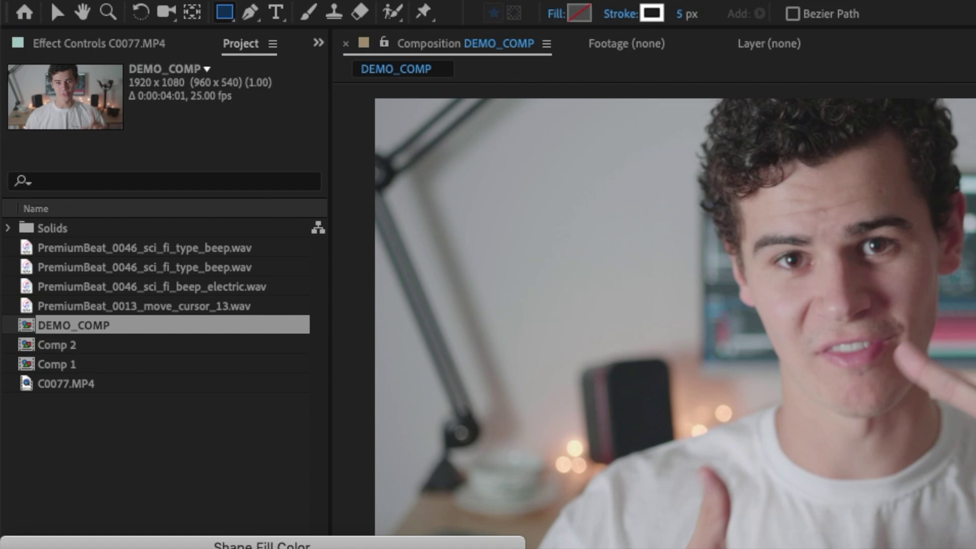
pyautogui.press('Return')
pyautogui.moveTo(682, 18); pyautogui.dragTo(651, 23)
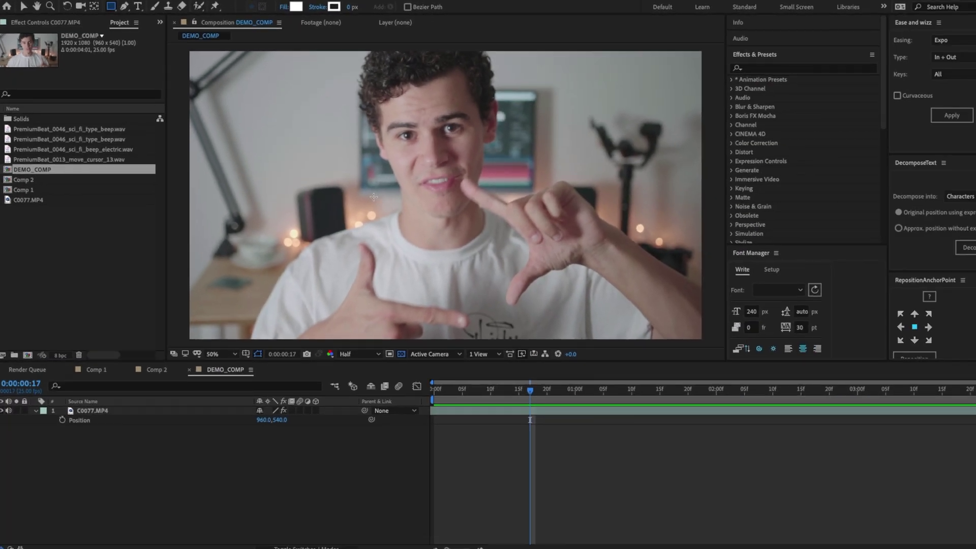
# Draw a white rectangle on a new shape layer over the gap between the hands and shift it slightly.
pyautogui.moveTo(486, 255)
pyautogui.mouseDown()
pyautogui.moveTo(551, 307)
pyautogui.moveTo(615, 337)
pyautogui.moveTo(503, 267)
pyautogui.moveTo(542, 292)
pyautogui.moveTo(528, 289)
pyautogui.mouseUp()
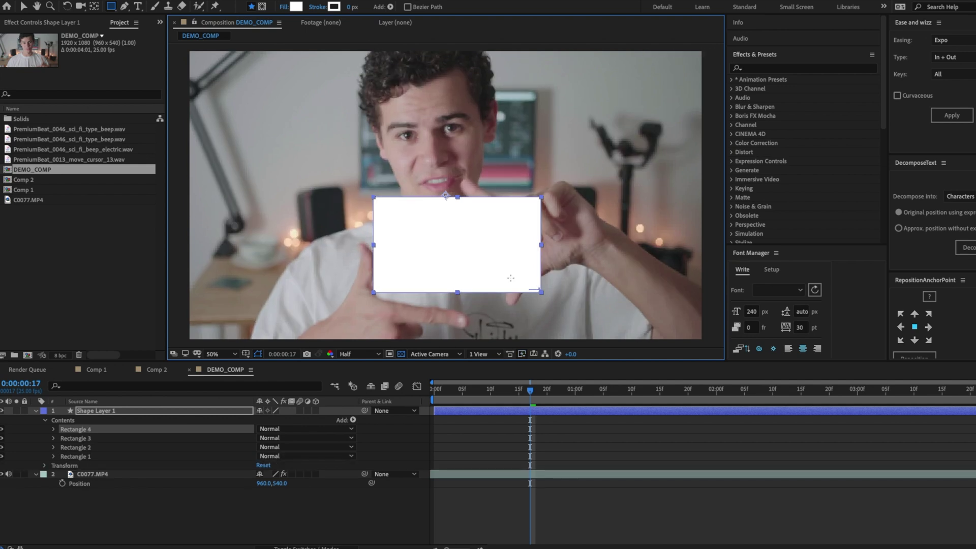
pyautogui.press('v')
pyautogui.moveTo(489, 262)
pyautogui.mouseDown()
pyautogui.moveTo(494, 271)
pyautogui.moveTo(478, 260)
pyautogui.mouseUp()
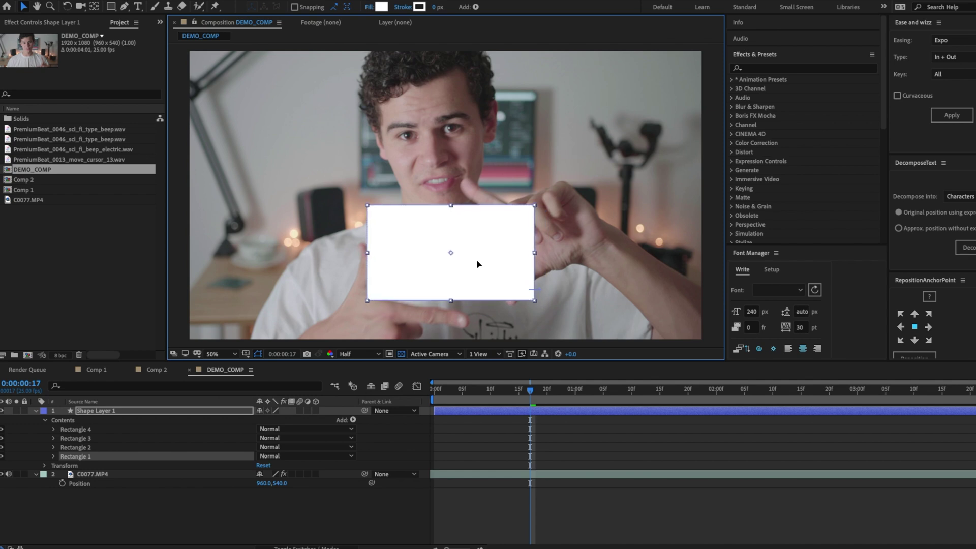
# Delete the surplus Rectangle 2, 3 and 4, and move Rectangle 1 slightly up between the hands.
pyautogui.click(101, 431)
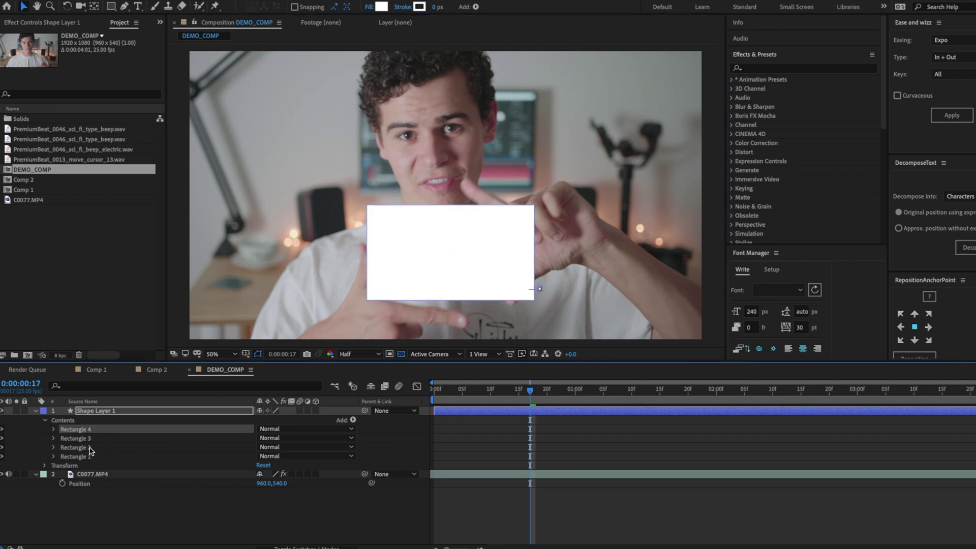
pyautogui.keyDown('shift'); pyautogui.click(90, 448); pyautogui.keyUp('shift')
pyautogui.press('Delete')
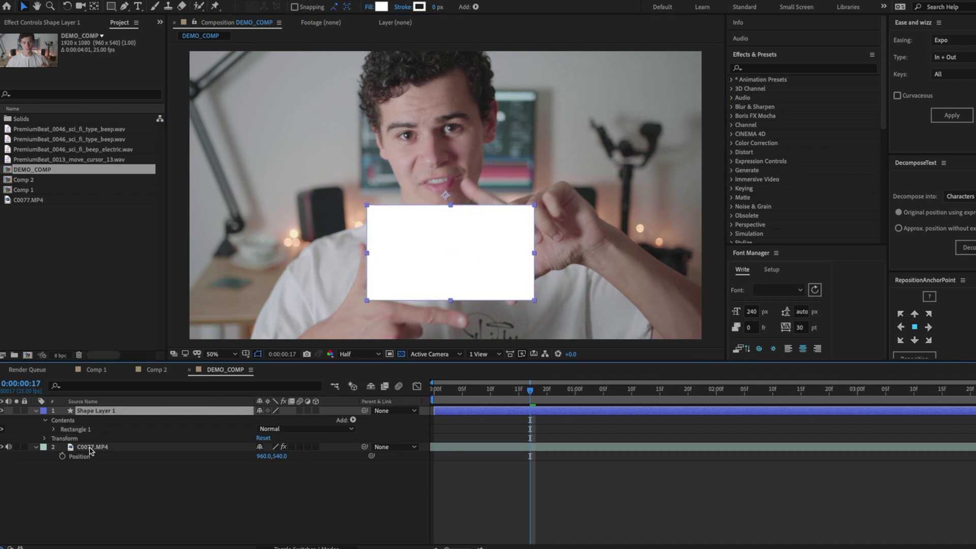
pyautogui.click(85, 430)
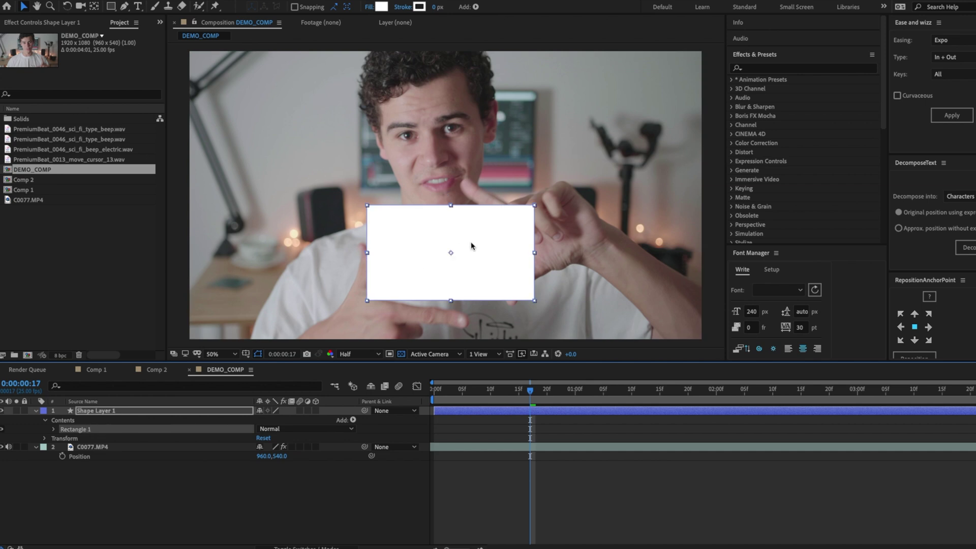
pyautogui.moveTo(473, 266); pyautogui.dragTo(473, 261)
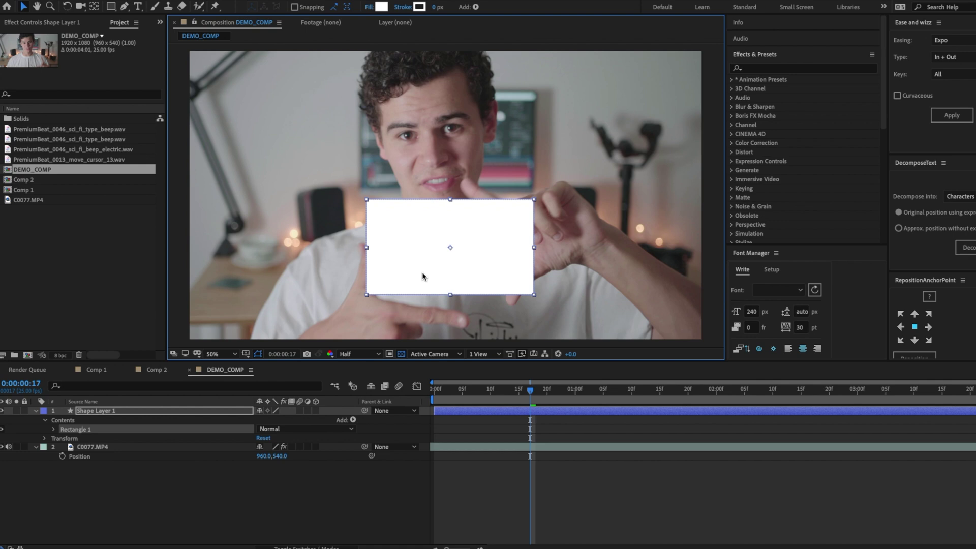
# Reveal the shape layer's Position, Scale and Rotation, set the rotation to -5° and move the layer to 938, 560.
pyautogui.press('p')
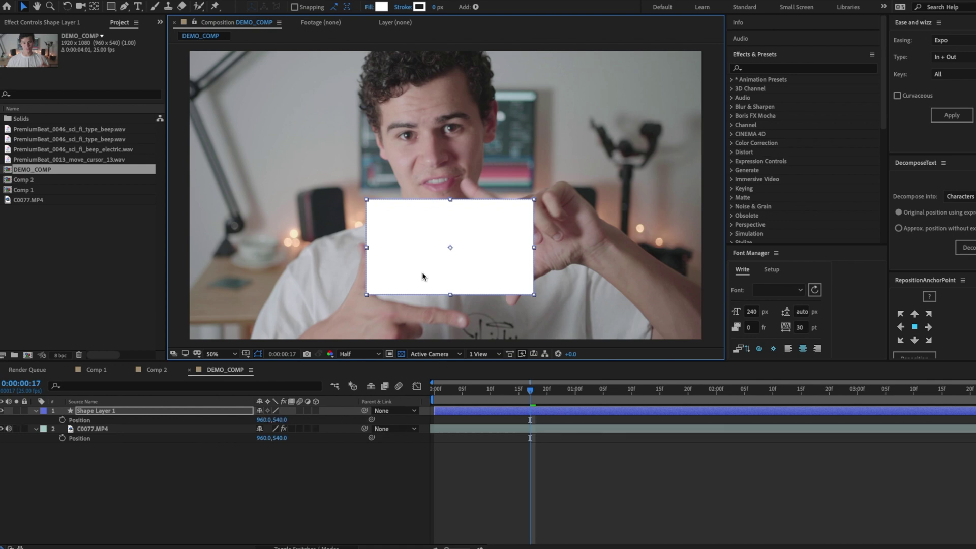
pyautogui.hotkey('shift', 's')
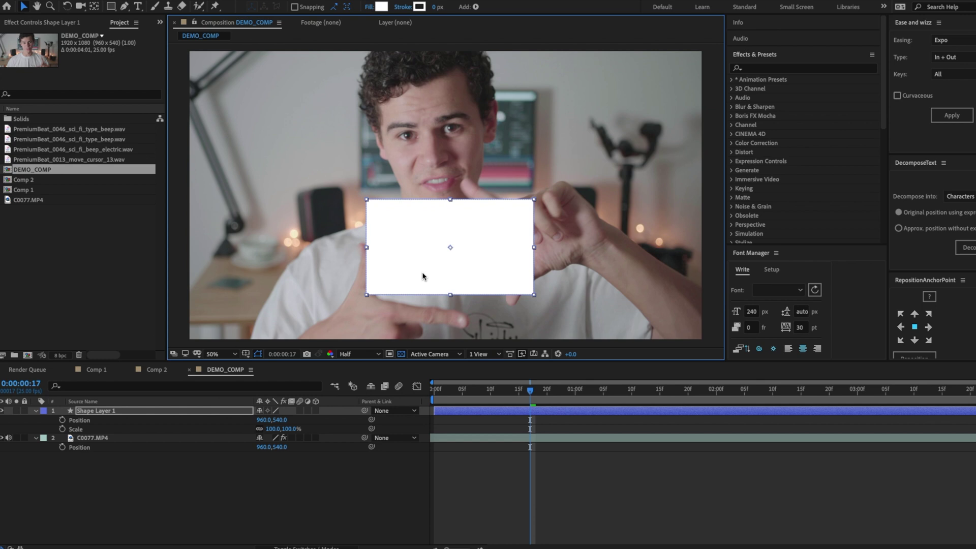
pyautogui.hotkey('shift', 'r')
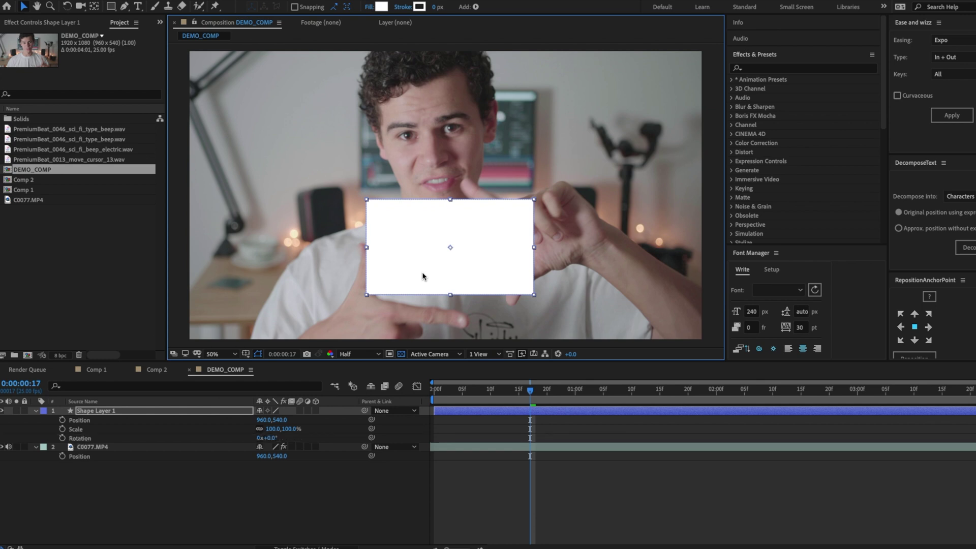
pyautogui.moveTo(530, 390); pyautogui.dragTo(528, 392)
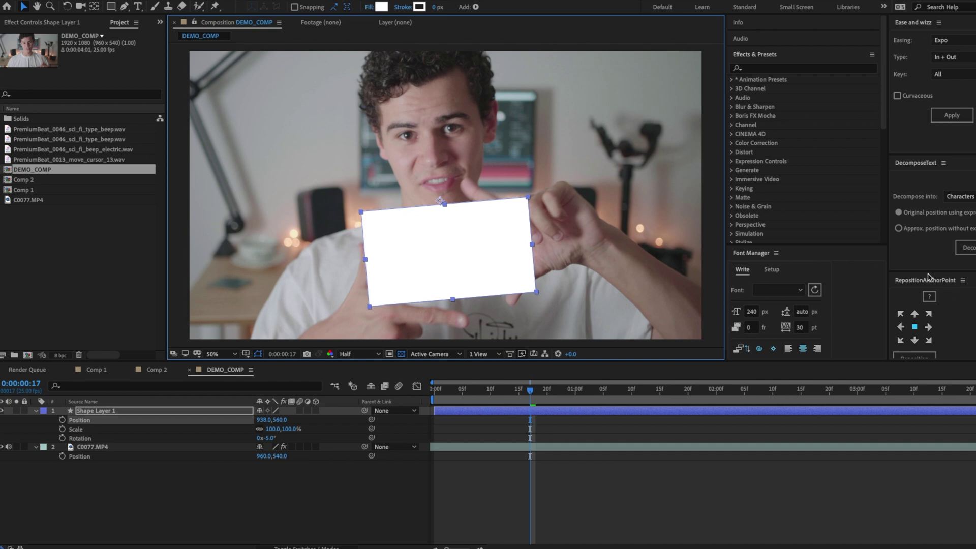
# Reposition the shape layer's anchor point to the rectangle's centre with RepositionAnchorPoint.
pyautogui.moveTo(929, 274); pyautogui.dragTo(928, 250)
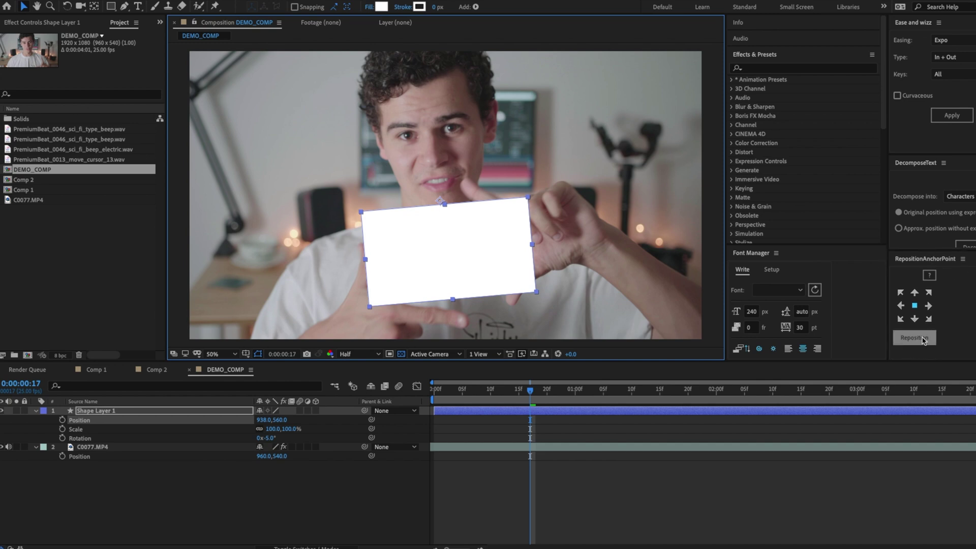
pyautogui.click(915, 306)
pyautogui.click(922, 336)
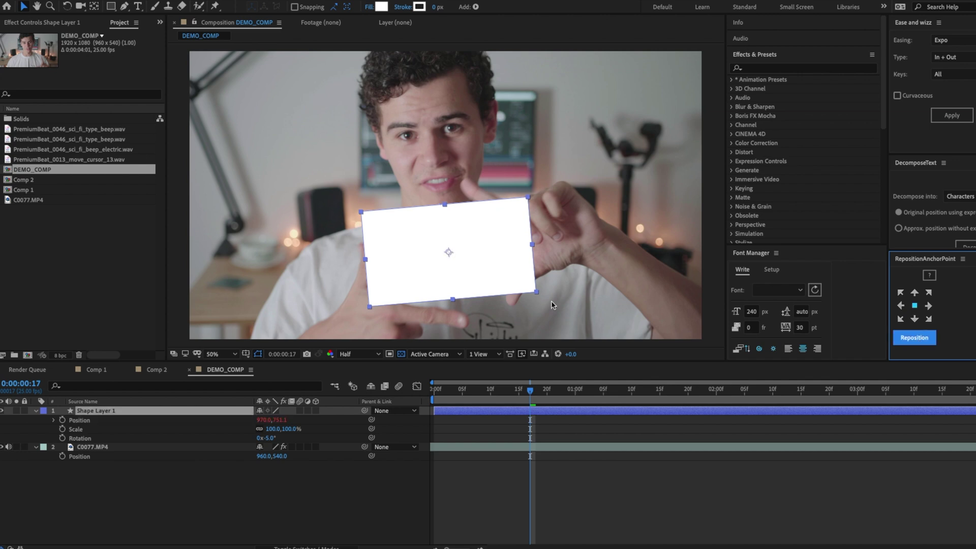
# Scale the rectangle to 77% and move it to about 964, 757 so it sits between the hands.
pyautogui.moveTo(449, 255); pyautogui.dragTo(453, 258)
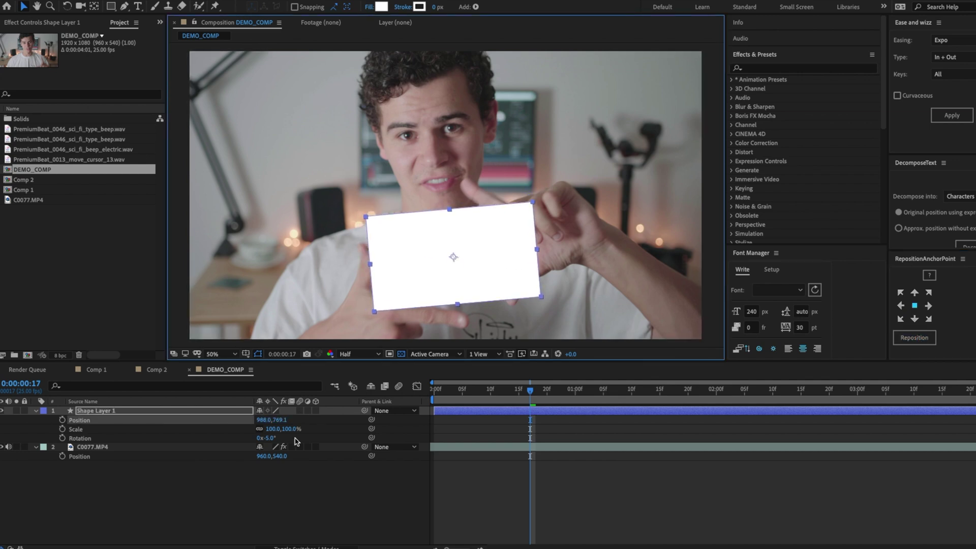
pyautogui.moveTo(274, 429); pyautogui.dragTo(258, 429)
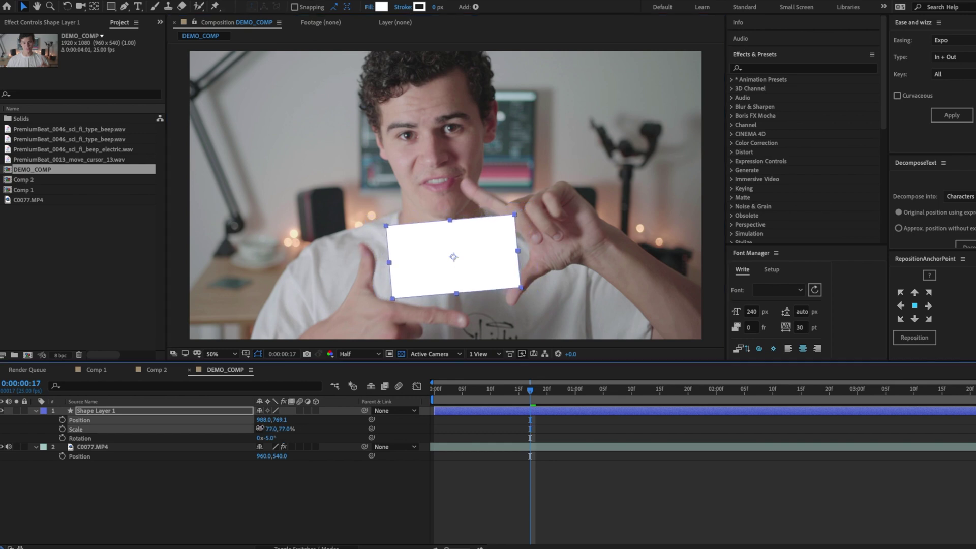
pyautogui.moveTo(439, 262); pyautogui.dragTo(442, 254)
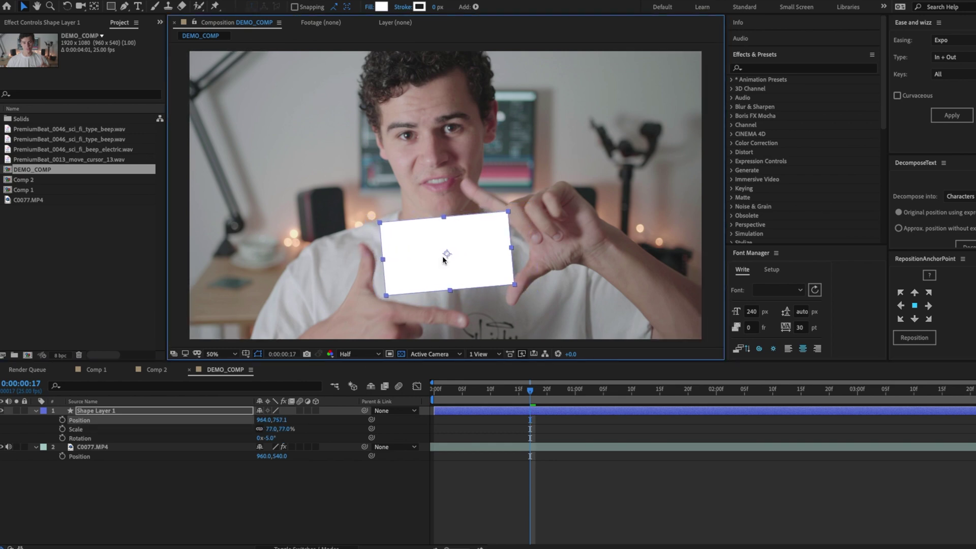
# At 0:00:00:18, rotate the rectangle to 11° and move it to about 974, 773 to match the finger frame.
pyautogui.moveTo(532, 393)
pyautogui.mouseDown()
pyautogui.moveTo(519, 394)
pyautogui.moveTo(536, 394)
pyautogui.mouseUp()
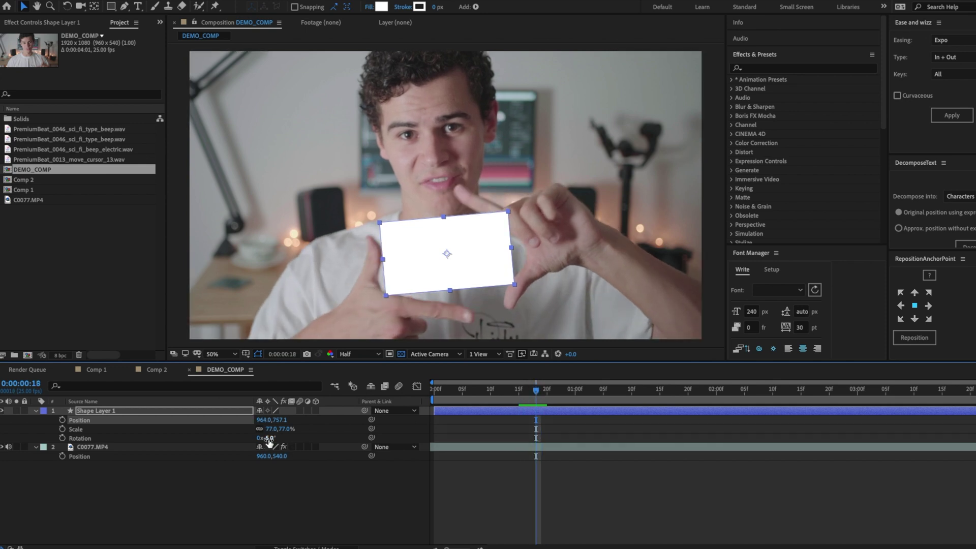
pyautogui.moveTo(269, 438); pyautogui.dragTo(278, 439)
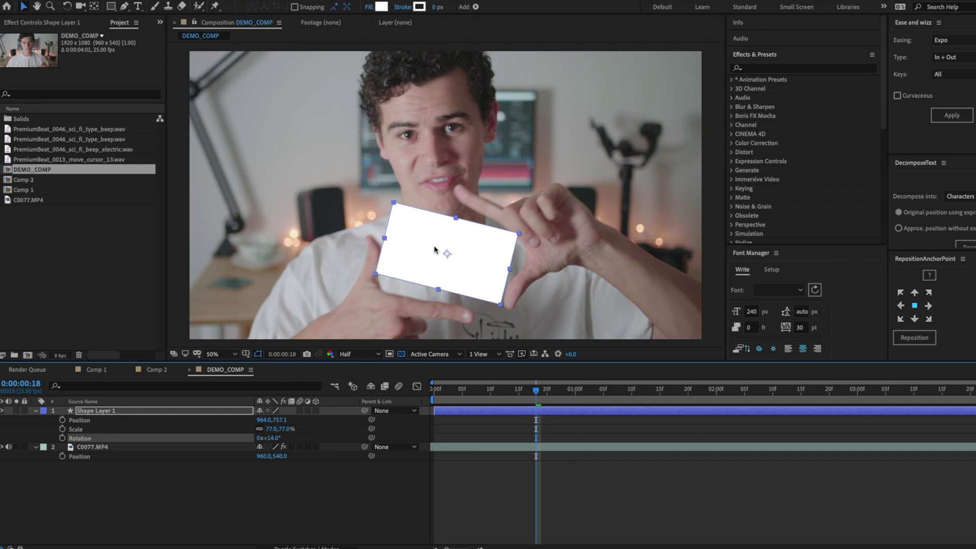
pyautogui.moveTo(447, 257); pyautogui.dragTo(454, 262)
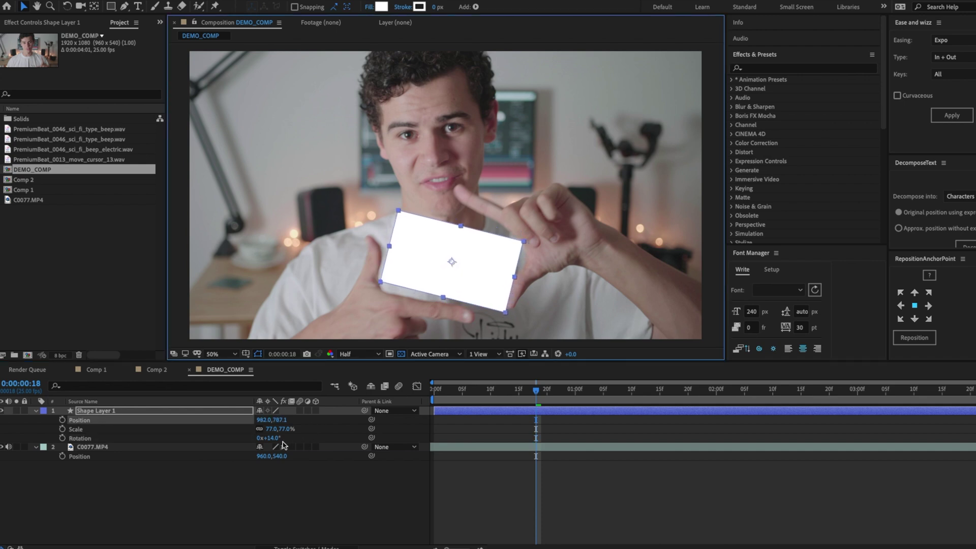
pyautogui.moveTo(271, 438); pyautogui.dragTo(268, 438)
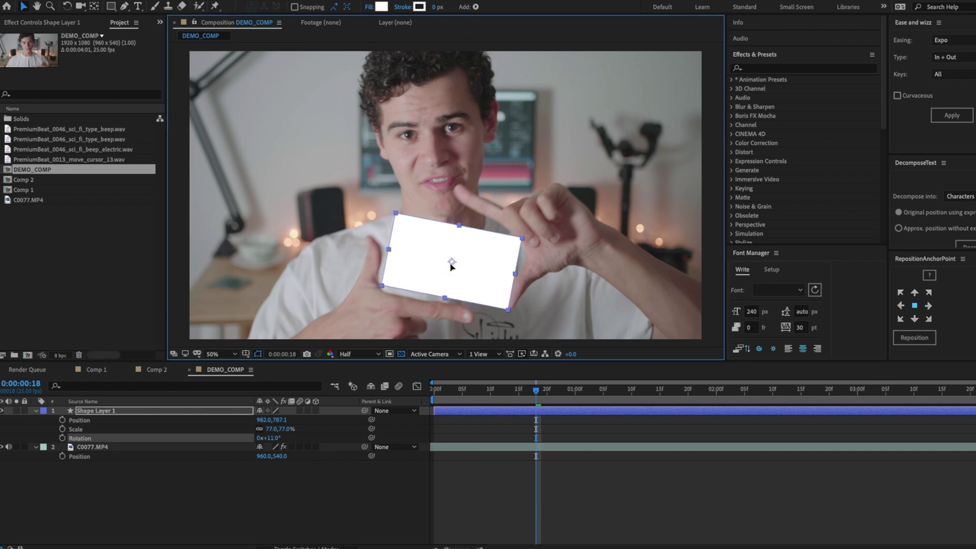
pyautogui.moveTo(451, 263); pyautogui.dragTo(452, 260)
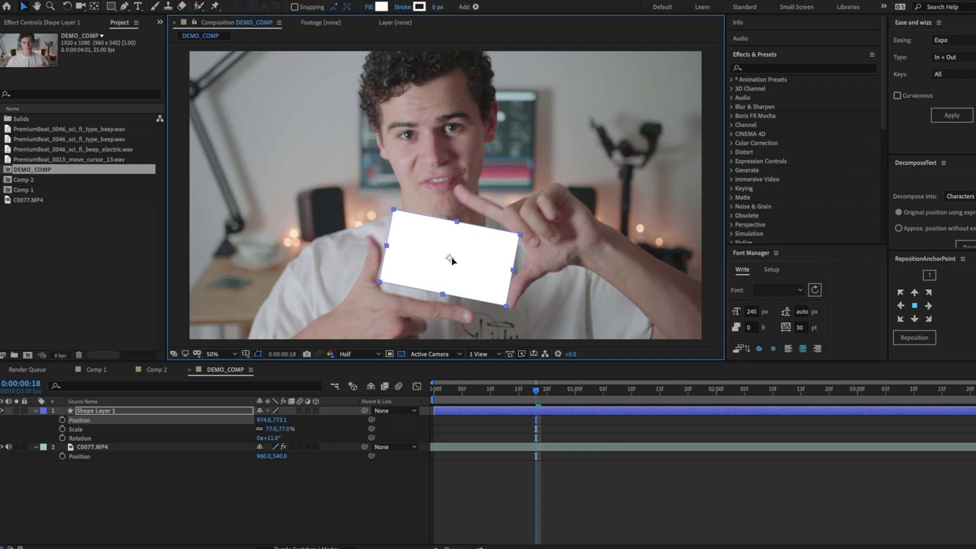
# Enable keyframing for the shape layer's Rotation, Scale and Position at 0:00:00:18.
pyautogui.click(62, 437)
pyautogui.click(62, 429)
pyautogui.click(62, 420)
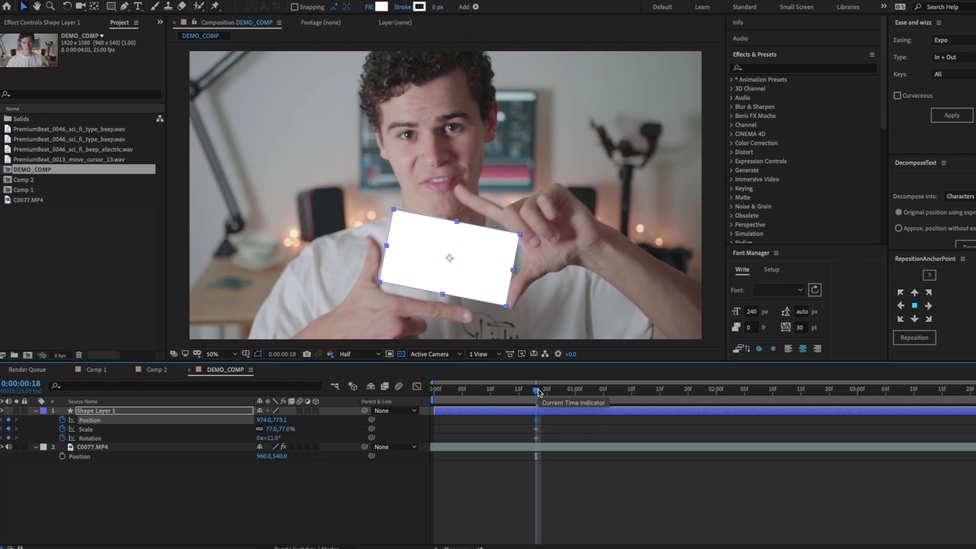
# At 0:00:00:12, keyframe the rectangle's scale at 125% and its position at about 950, 825.
pyautogui.moveTo(538, 392); pyautogui.dragTo(502, 392)
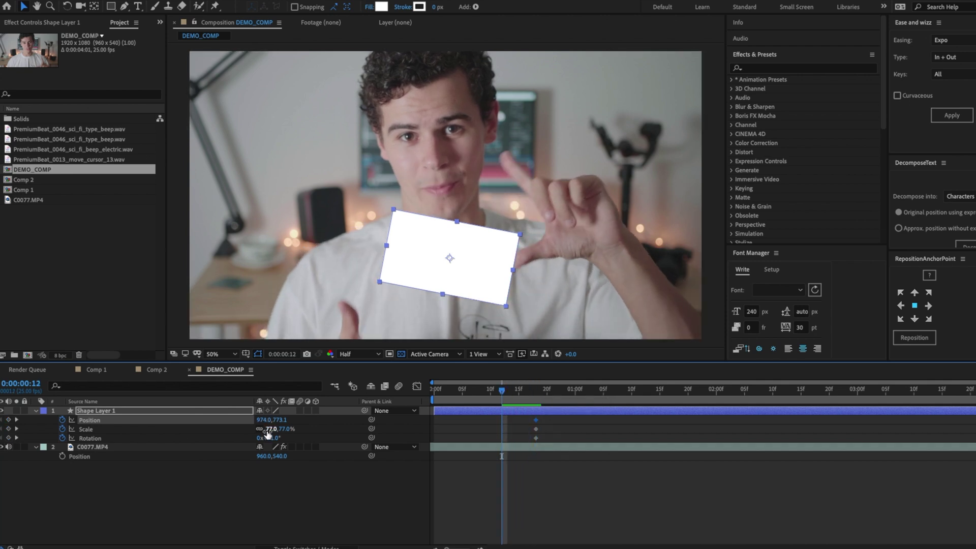
pyautogui.moveTo(268, 432); pyautogui.dragTo(290, 429)
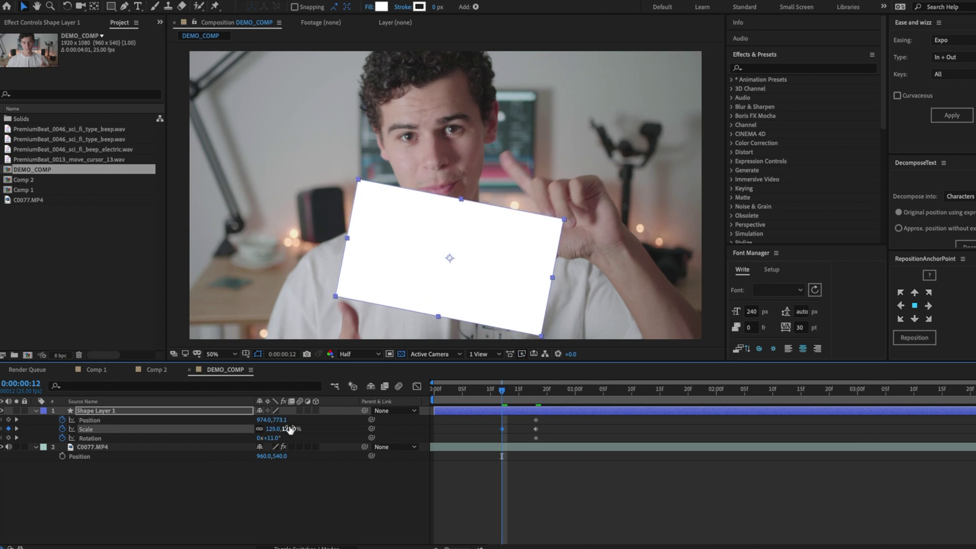
pyautogui.moveTo(449, 267); pyautogui.dragTo(443, 280)
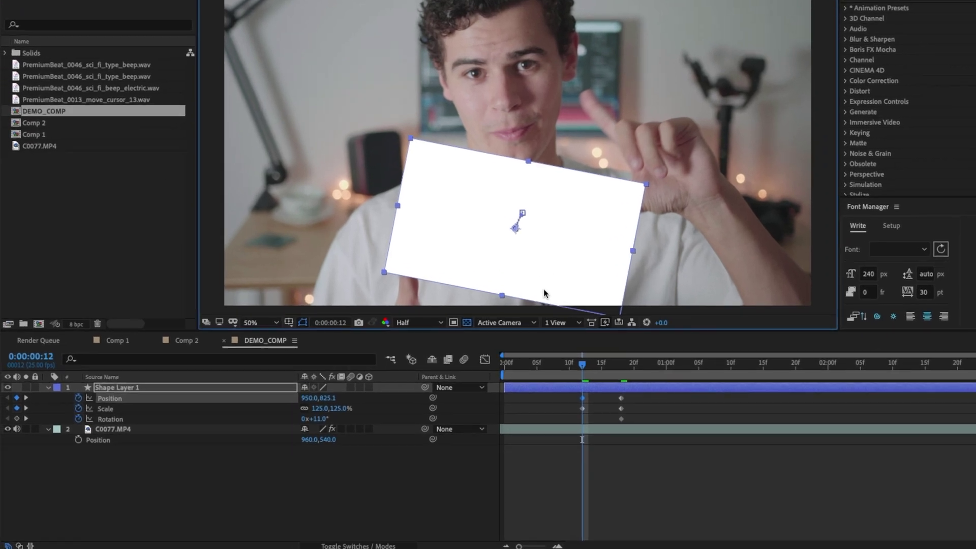
# Reveal the shape layer's Opacity and keyframe it at 0% at 0:00:00:12.
pyautogui.hotkey('shift', 't')
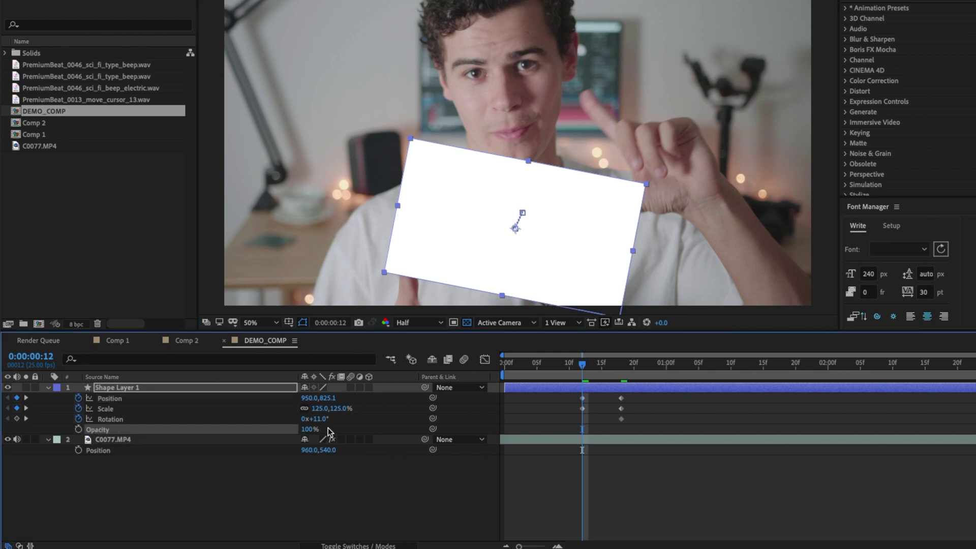
pyautogui.click(306, 429)
pyautogui.write('0')
pyautogui.press('Return')
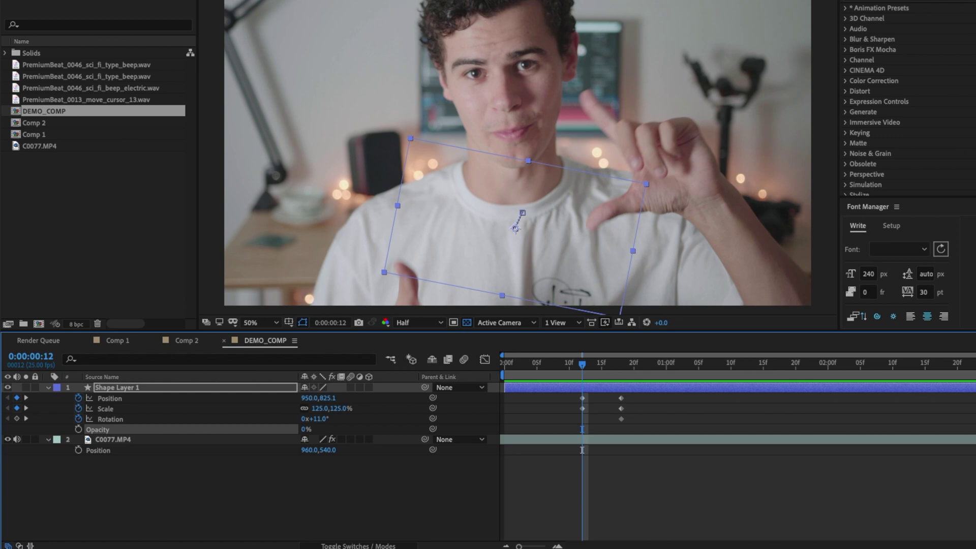
pyautogui.click(78, 429)
# At 0:00:00:17, set the shape layer's opacity to 100%.
pyautogui.moveTo(583, 365); pyautogui.dragTo(614, 365)
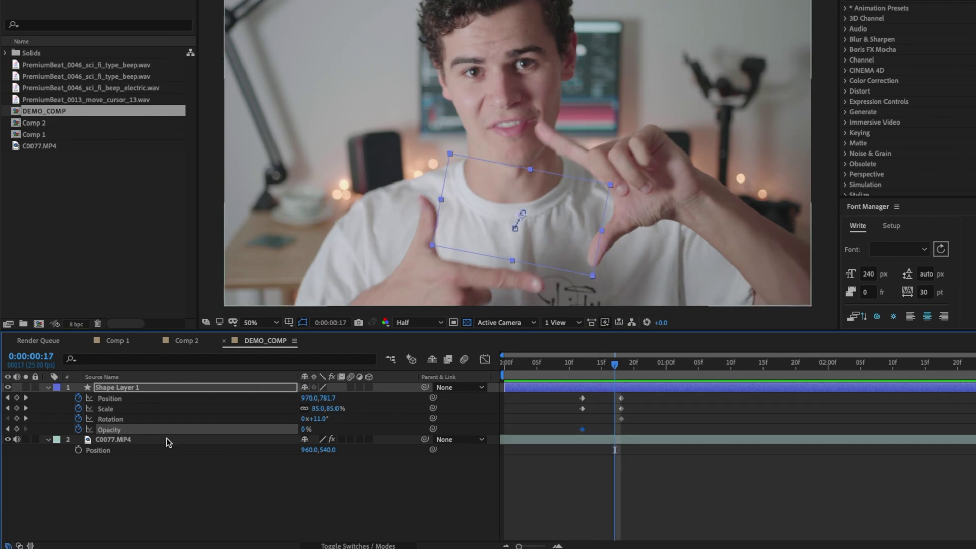
pyautogui.click(305, 429)
pyautogui.write('100')
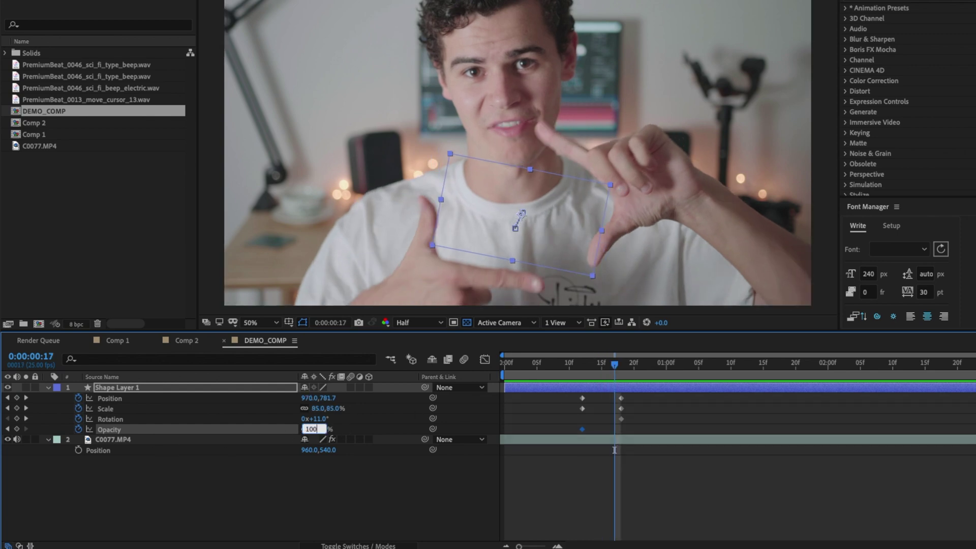
pyautogui.press('Return')
# Move the two opacity keyframes to about frames 14 and 17, preview the animation, and scrub to 0:00:00:21.
pyautogui.click(582, 429)
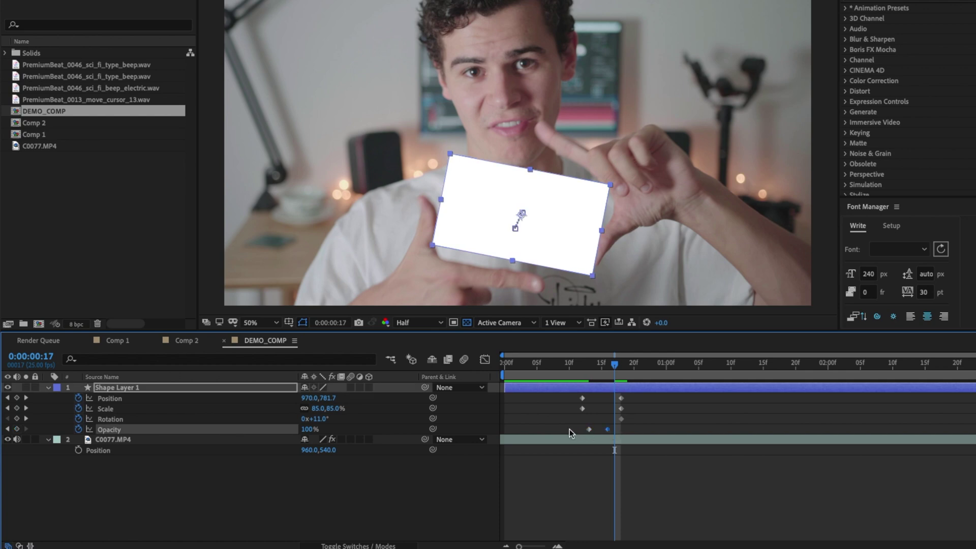
pyautogui.moveTo(573, 422); pyautogui.dragTo(600, 431)
pyautogui.press('space')
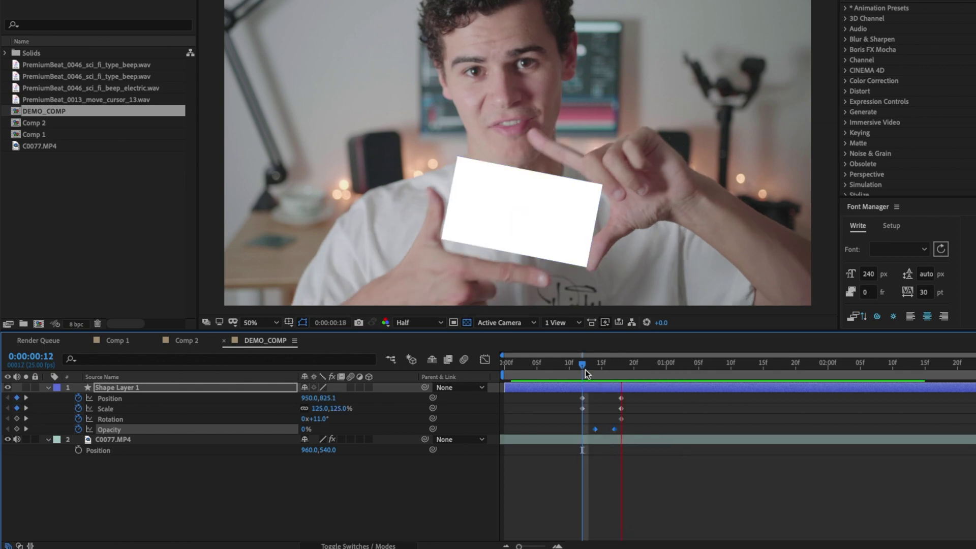
pyautogui.moveTo(589, 370); pyautogui.dragTo(631, 370)
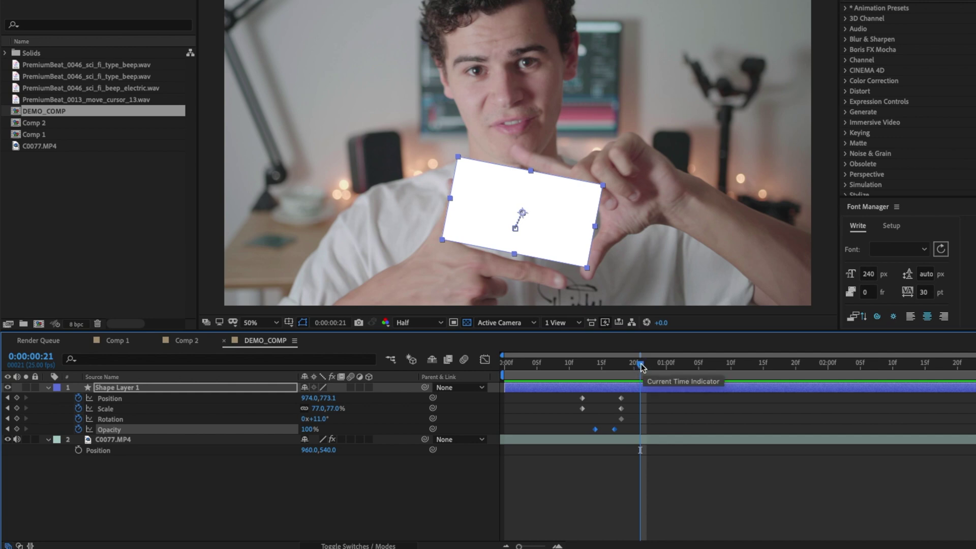
# Change the shape layer's opacity keyframe at 0:00:00:17 to 60%.
pyautogui.moveTo(642, 367); pyautogui.dragTo(612, 370)
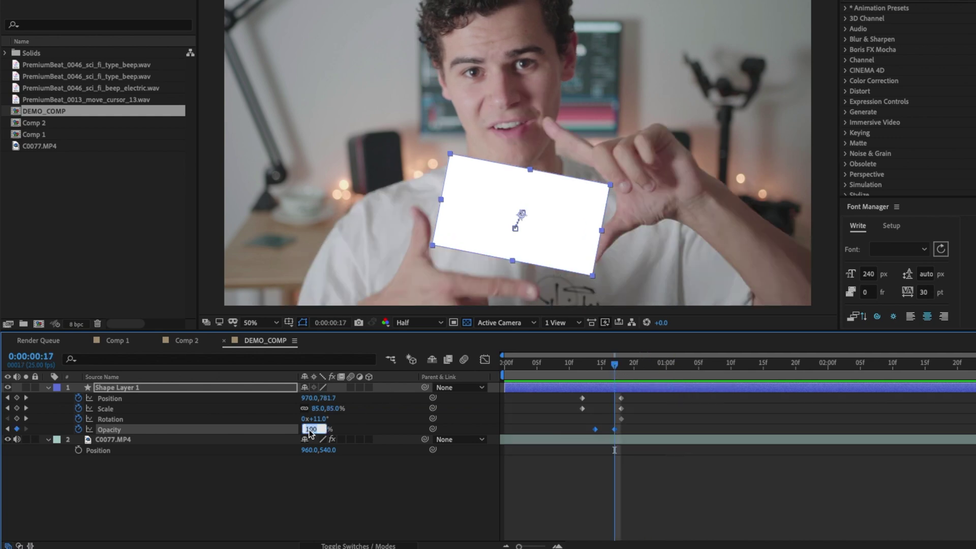
pyautogui.click(667, 407)
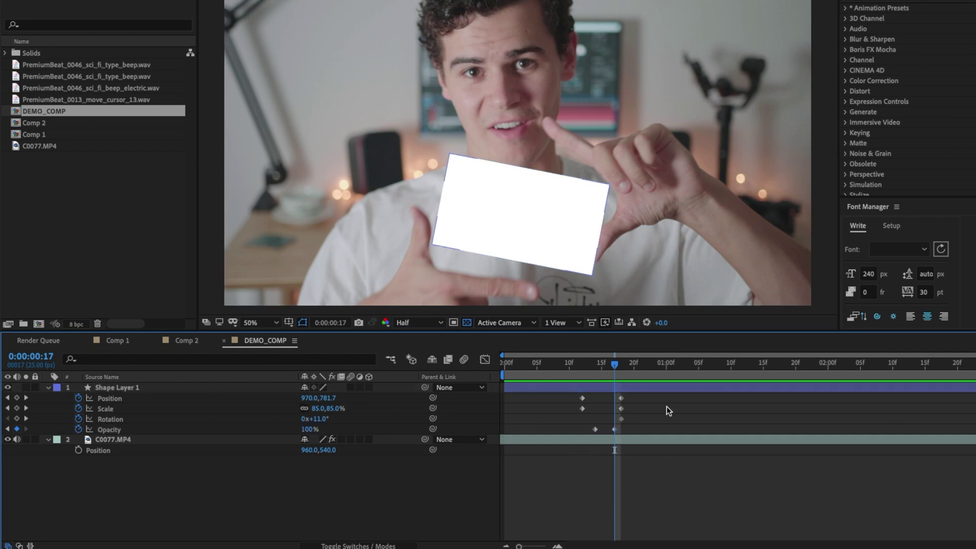
pyautogui.click(614, 430)
pyautogui.click(305, 430)
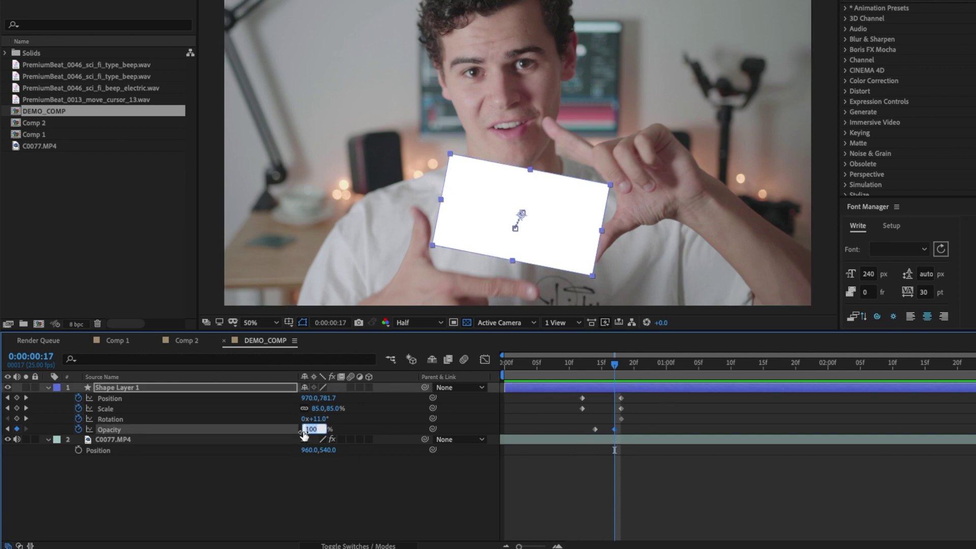
pyautogui.write('60')
pyautogui.press('Return')
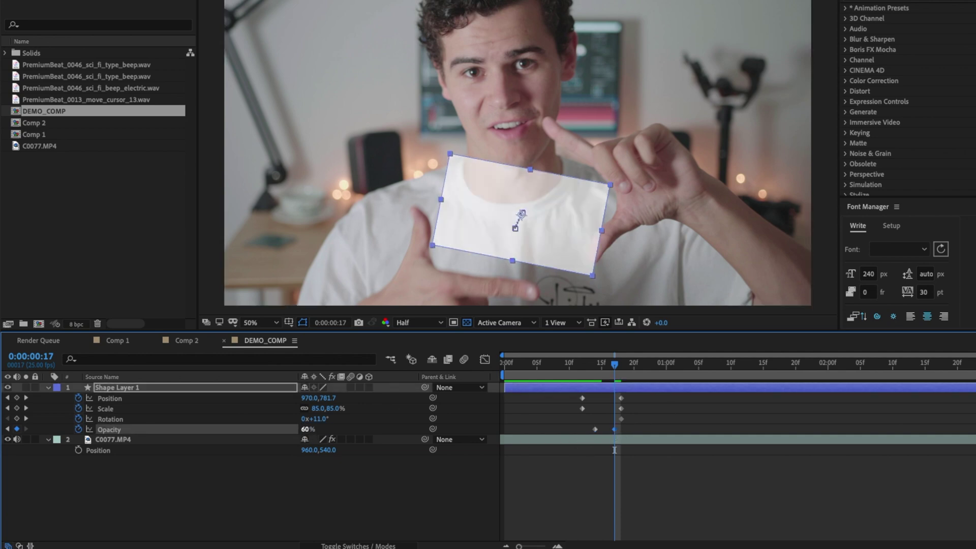
pyautogui.click(669, 455)
# At 0:00:01:02, keyframe the rectangle between the hands at position about 1014, 781, scale 55% and rotation 17°.
pyautogui.moveTo(618, 364); pyautogui.dragTo(680, 365)
pyautogui.click(525, 212)
pyautogui.moveTo(526, 212); pyautogui.dragTo(539, 212)
pyautogui.moveTo(315, 409)
pyautogui.mouseDown()
pyautogui.moveTo(300, 408)
pyautogui.moveTo(330, 417)
pyautogui.mouseUp()
pyautogui.click(535, 216)
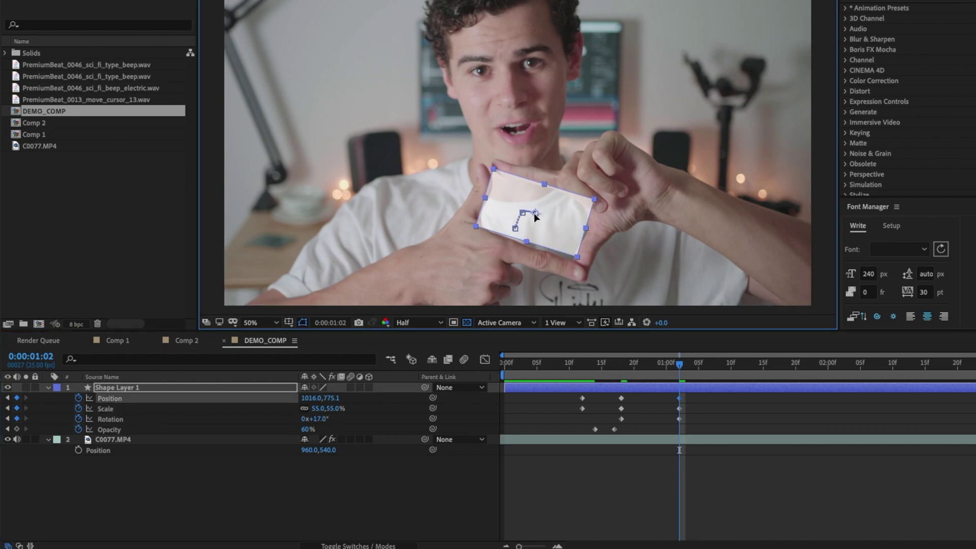
pyautogui.moveTo(535, 216); pyautogui.dragTo(534, 218)
# At 0:00:01:07, duplicate Shape Layer 1 and scale the copy non-proportionally to 66%, 73%.
pyautogui.moveTo(663, 367); pyautogui.dragTo(712, 369)
pyautogui.click(723, 475)
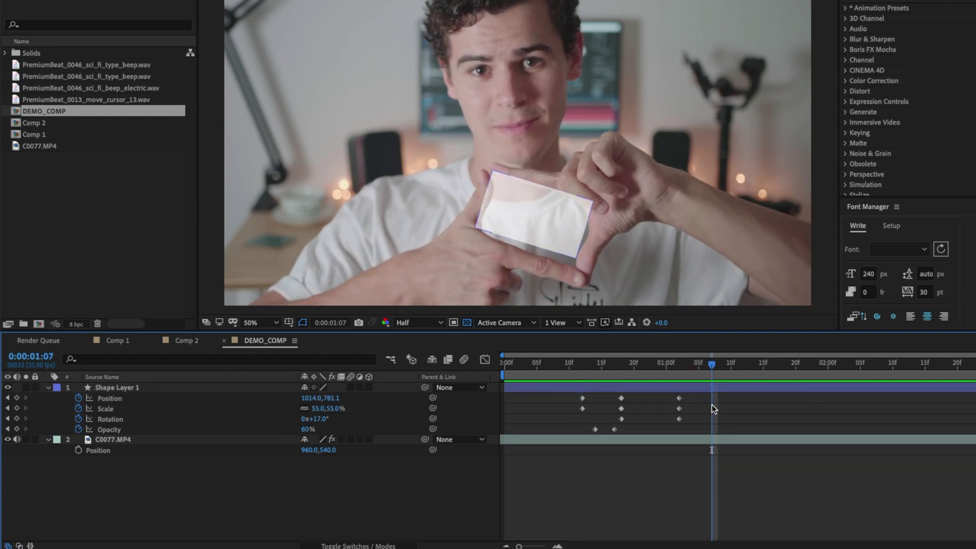
pyautogui.click(715, 391)
pyautogui.click(758, 471)
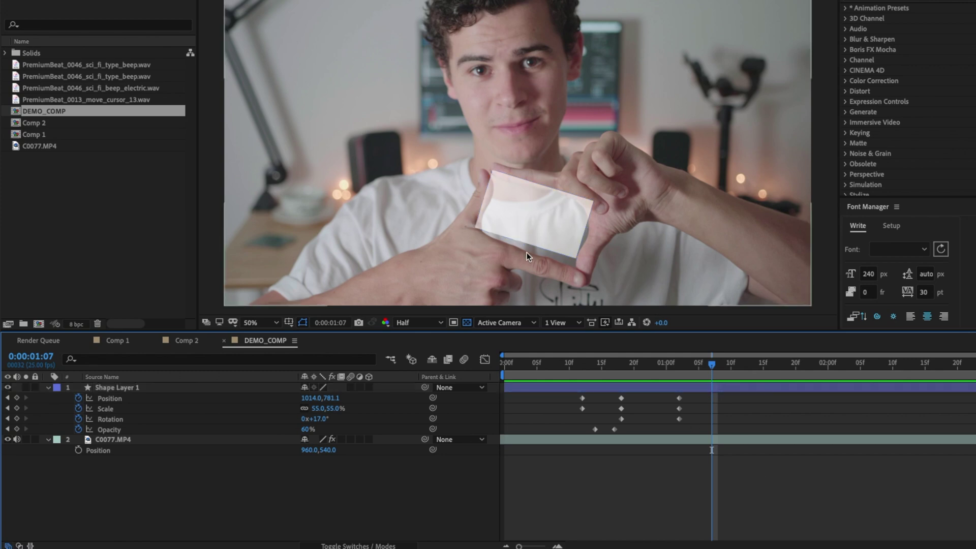
pyautogui.click(720, 389)
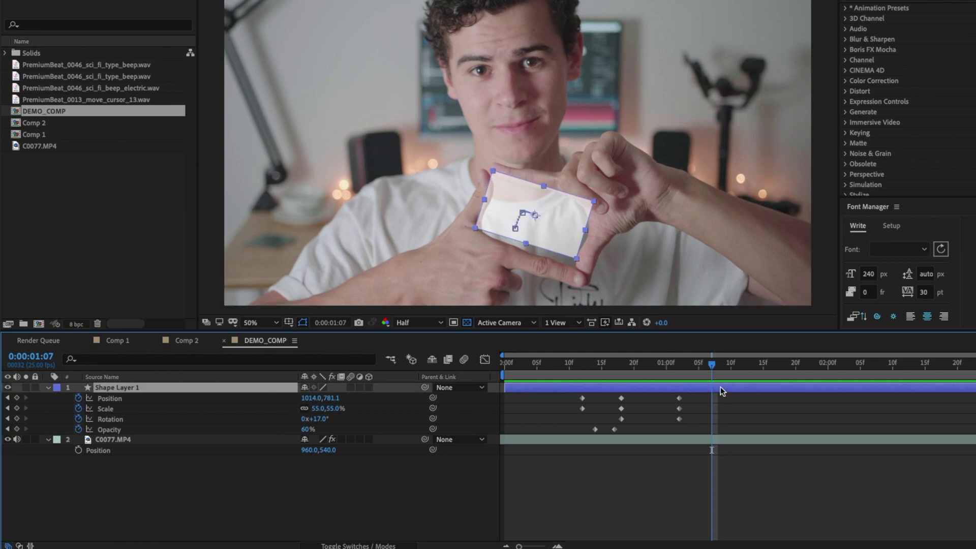
pyautogui.hotkey('ctrl', 'd')
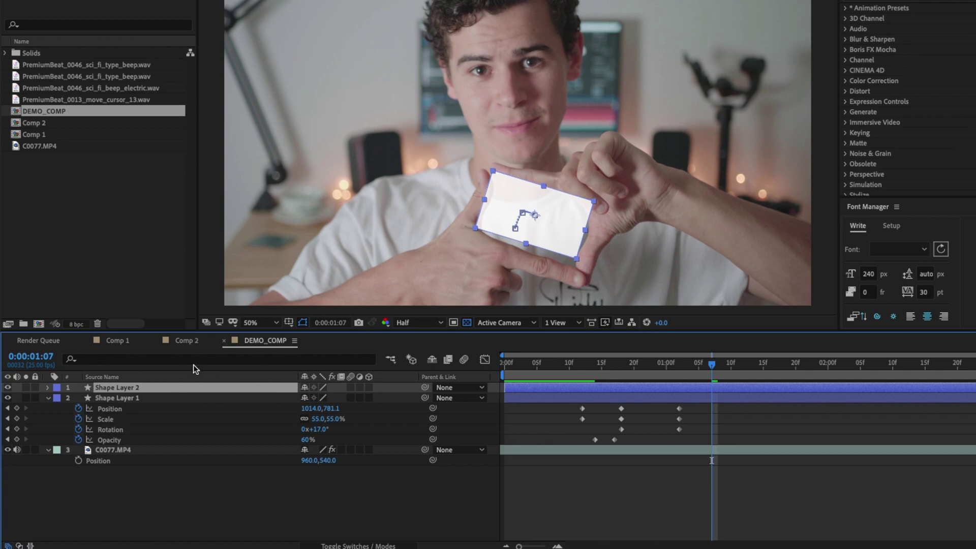
pyautogui.press('s')
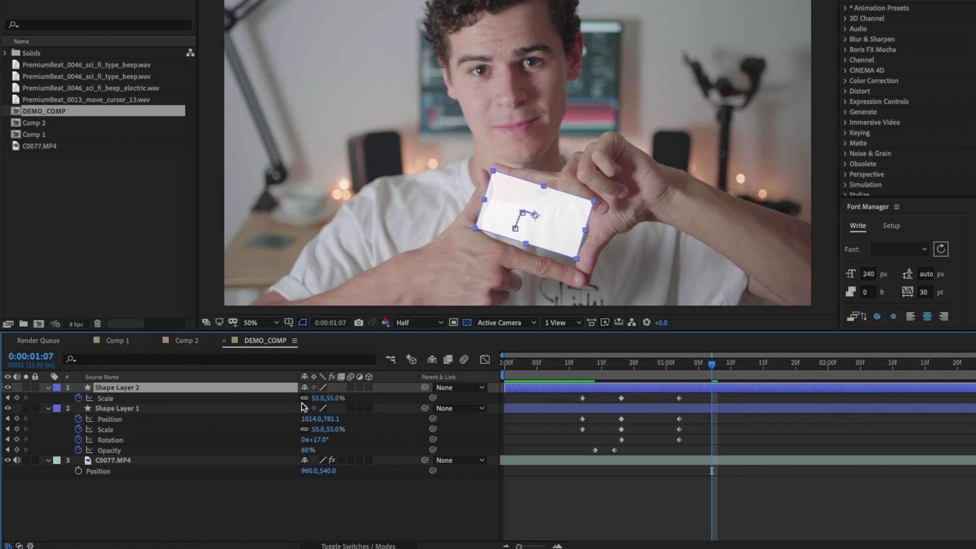
pyautogui.moveTo(320, 402); pyautogui.dragTo(343, 396)
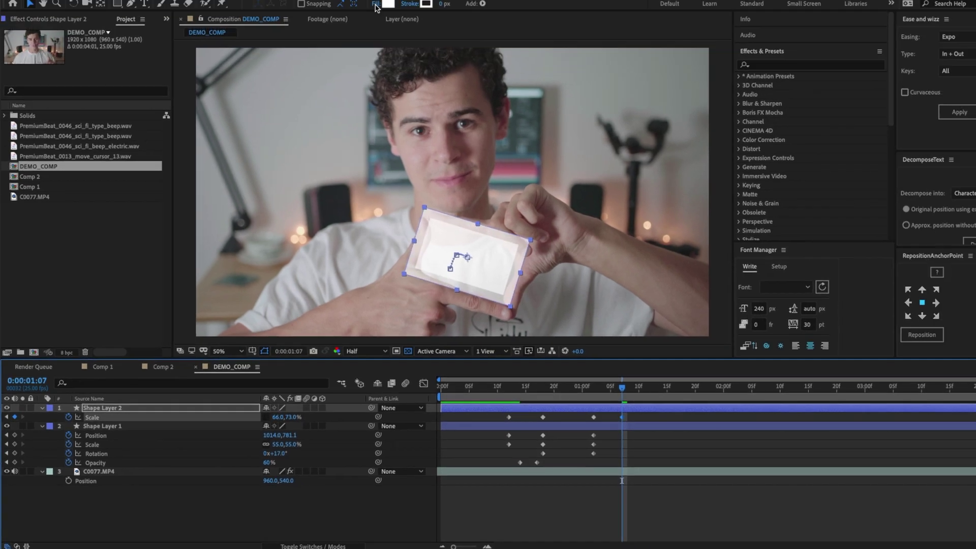
# Set the duplicate rectangle's fill to none and give it a thin white stroke.
pyautogui.click(375, 4)
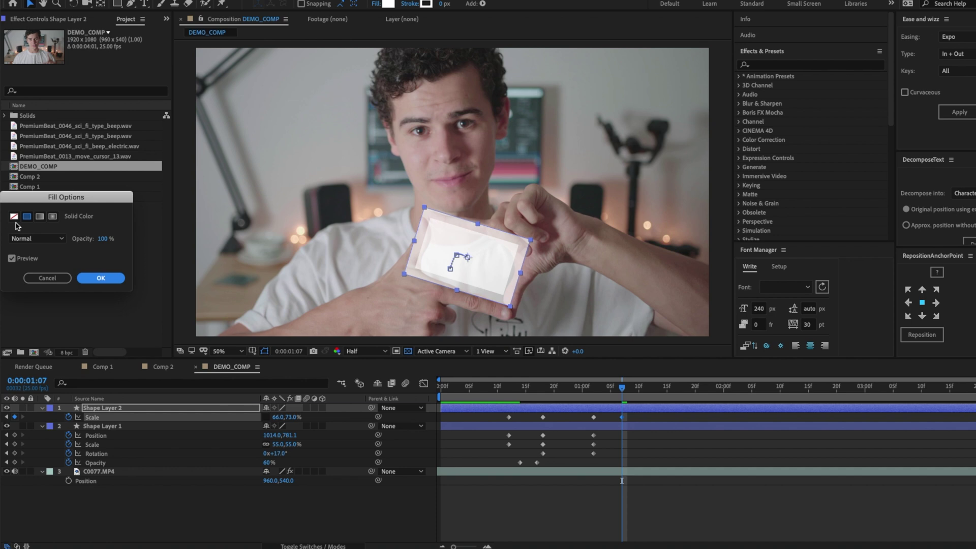
pyautogui.click(14, 217)
pyautogui.click(100, 278)
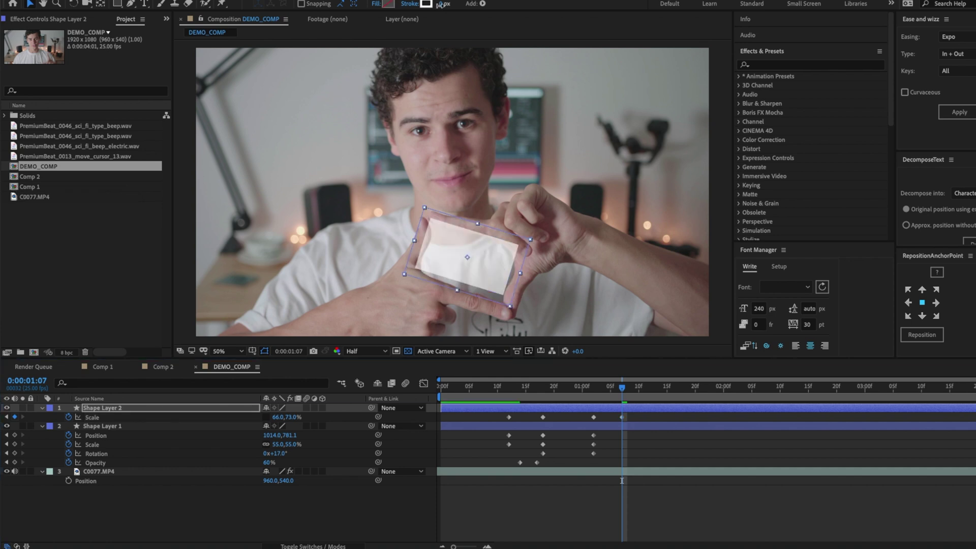
pyautogui.moveTo(440, 5); pyautogui.dragTo(444, 4)
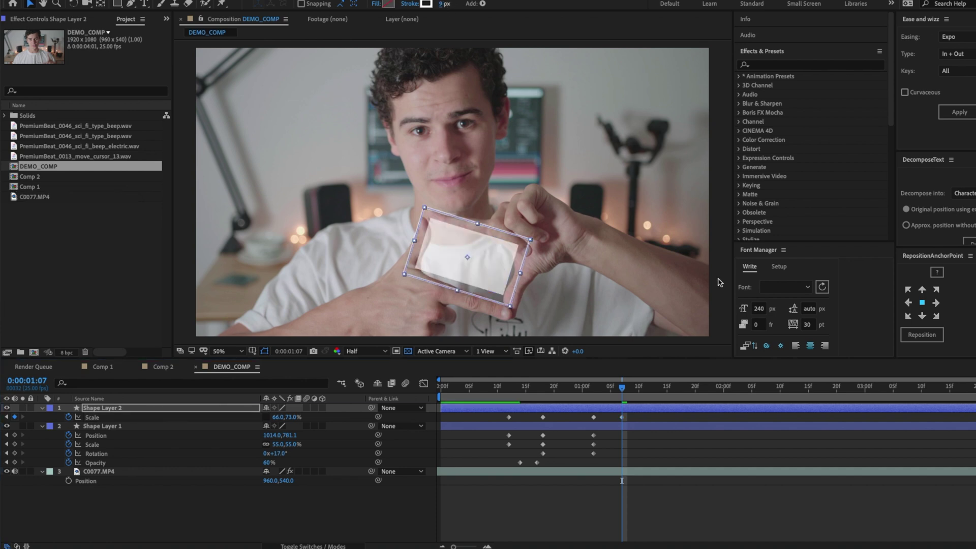
pyautogui.click(672, 447)
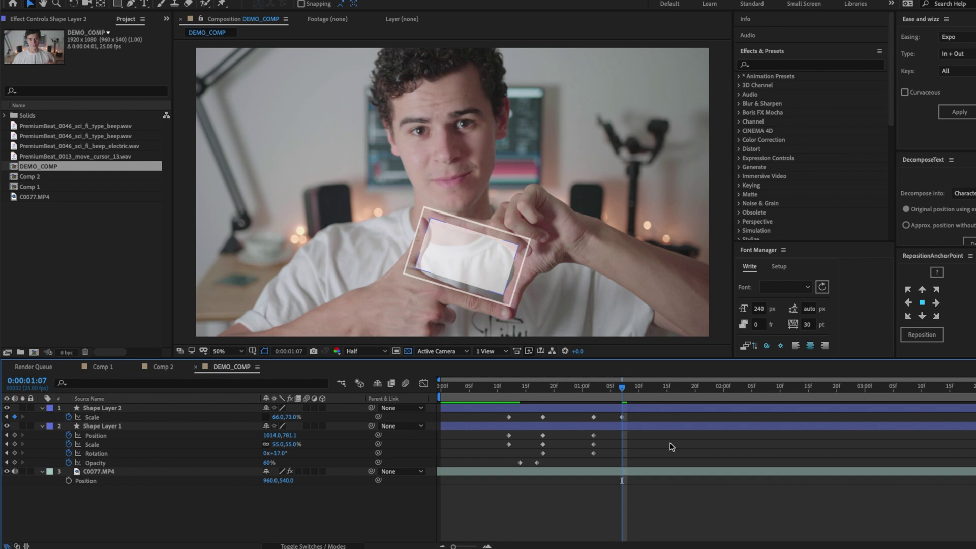
# Parent Shape Layer 2 to Shape Layer 1 and test that the outline follows the rectangle.
pyautogui.click(631, 411)
pyautogui.click(620, 408)
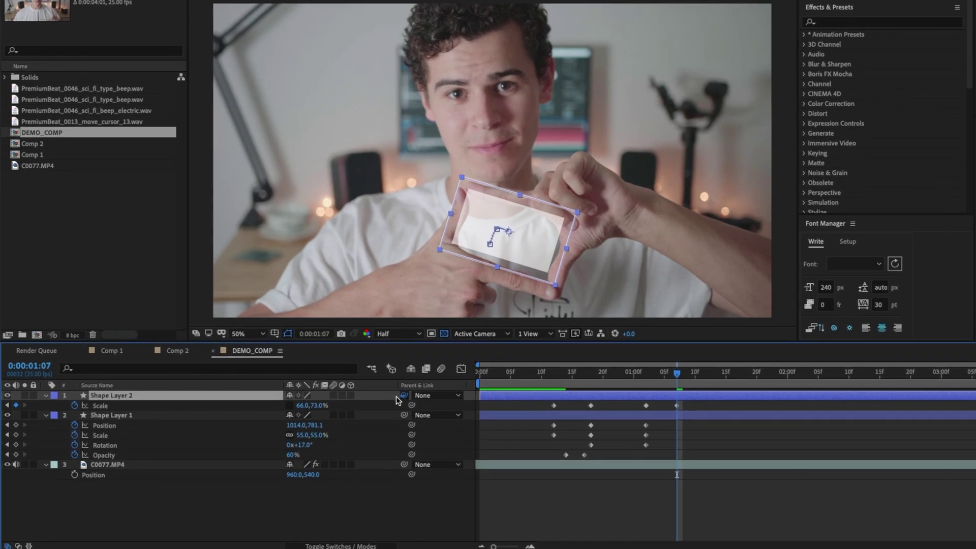
pyautogui.moveTo(372, 408); pyautogui.dragTo(153, 405)
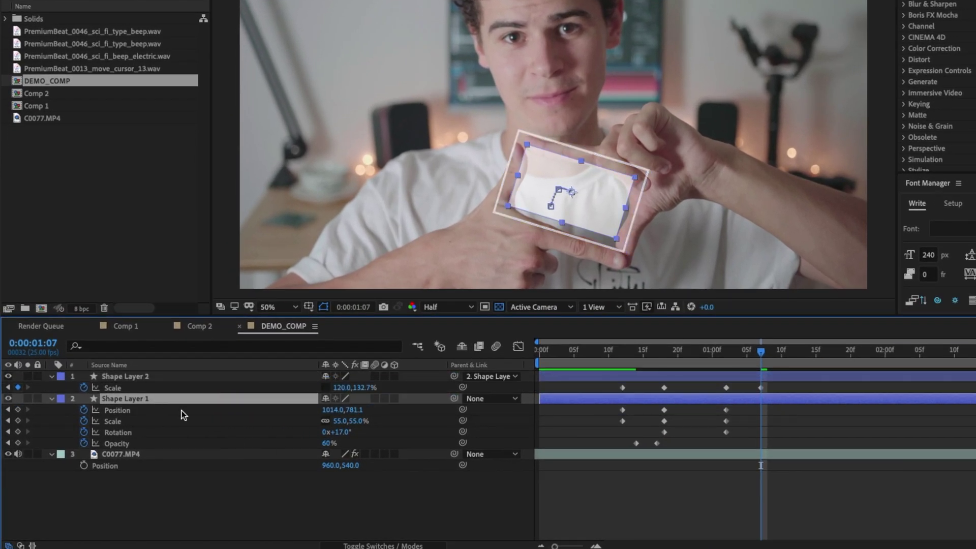
pyautogui.press('space')
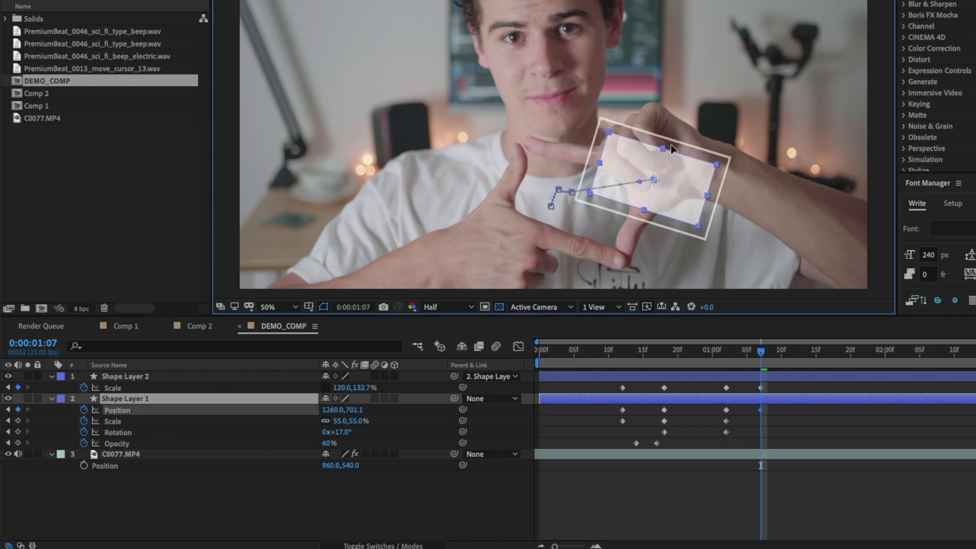
pyautogui.press('space')
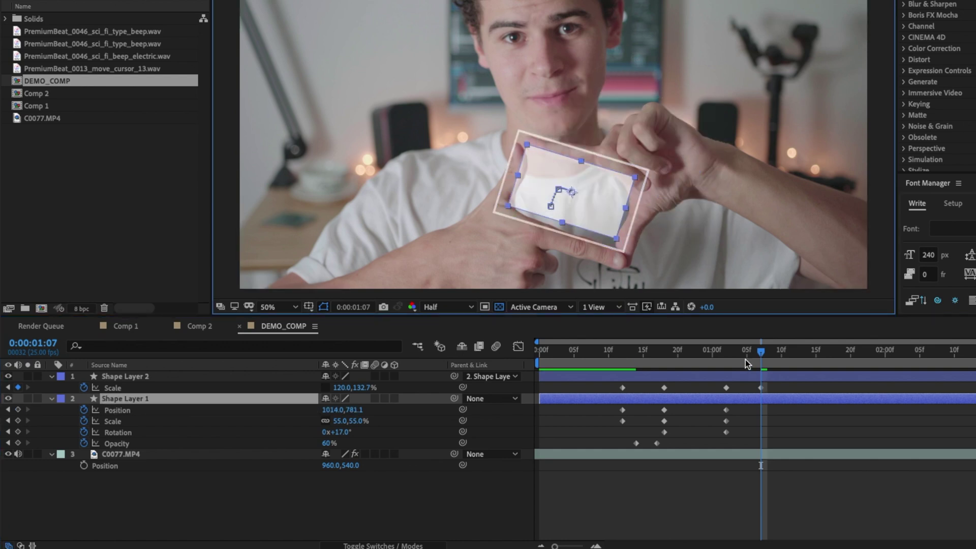
pyautogui.moveTo(745, 359); pyautogui.dragTo(759, 358)
# Reveal all animated properties of Shape Layer 2 and delete all of their keyframes.
pyautogui.click(762, 375)
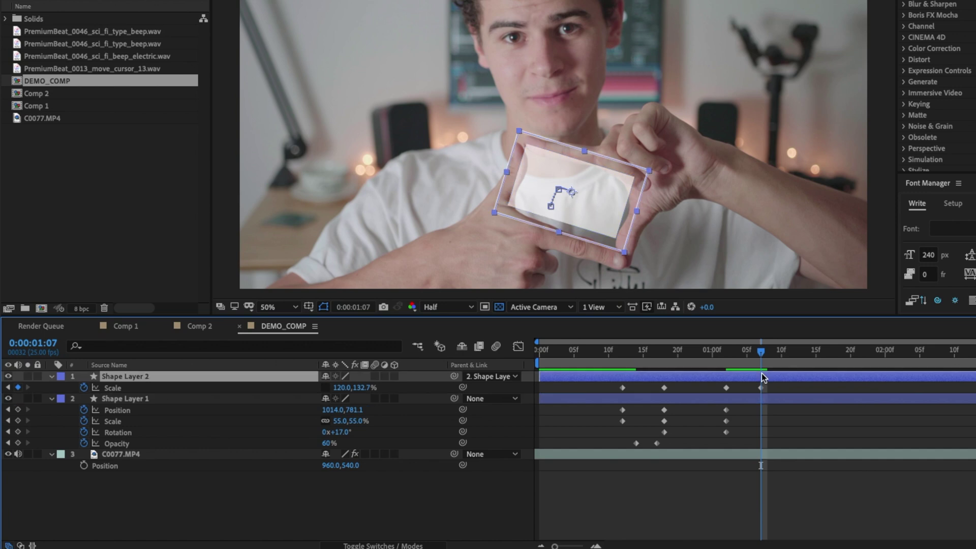
pyautogui.press('u')
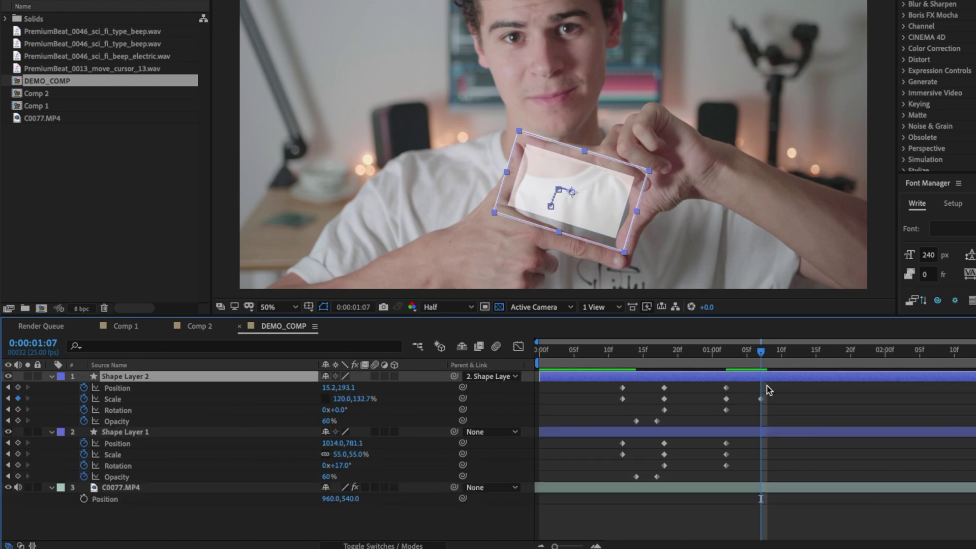
pyautogui.moveTo(766, 386); pyautogui.dragTo(605, 425)
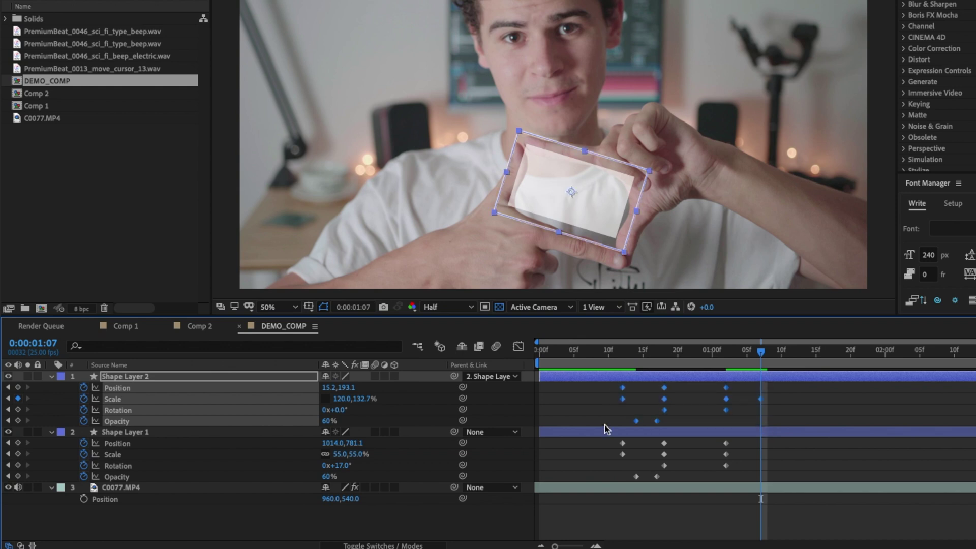
pyautogui.press('Delete')
# Copy Shape Layer 1's opacity keyframes onto Shape Layer 2 at 0:00:00:14 and preview the fade-in.
pyautogui.moveTo(760, 350); pyautogui.dragTo(636, 354)
pyautogui.moveTo(621, 474); pyautogui.dragTo(669, 480)
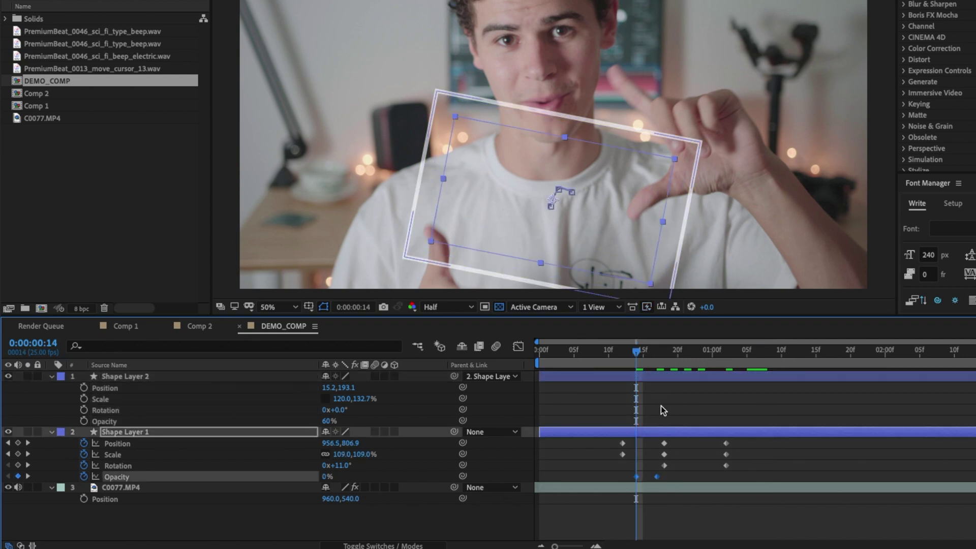
pyautogui.click(654, 376)
pyautogui.hotkey('ctrl', 'v')
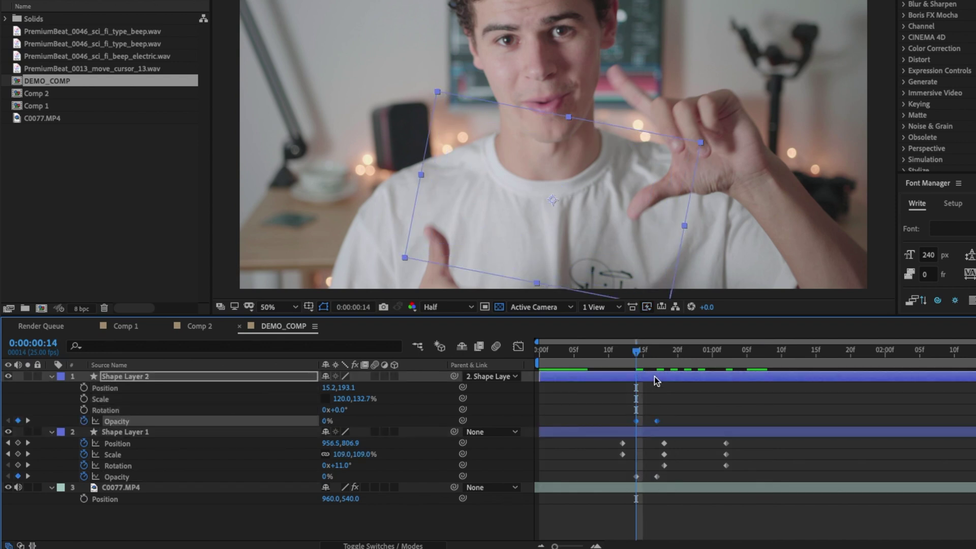
pyautogui.moveTo(636, 353); pyautogui.dragTo(613, 348)
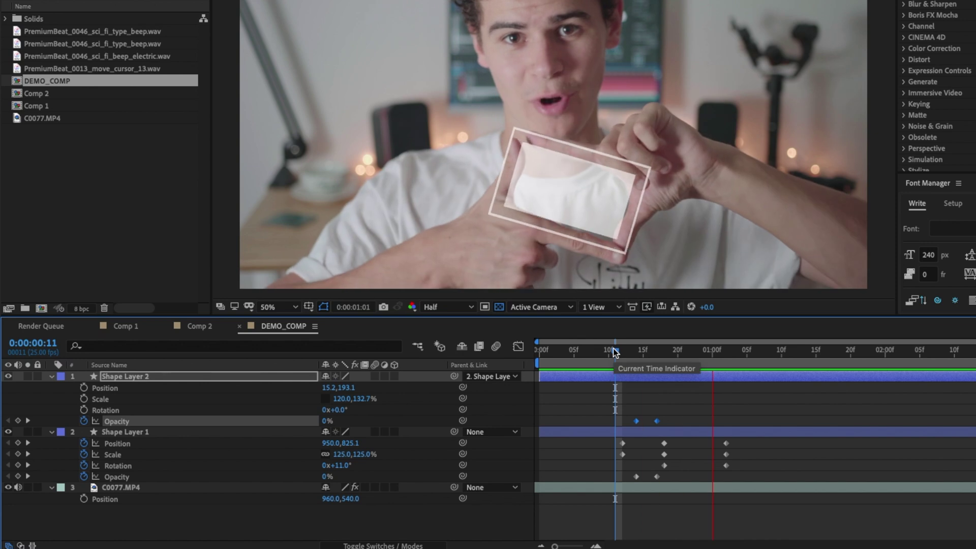
pyautogui.press('space')
# Set Shape Layer 1's scale keyframe at 0:00:01:02 to 45% and preview the animation.
pyautogui.moveTo(765, 350); pyautogui.dragTo(727, 351)
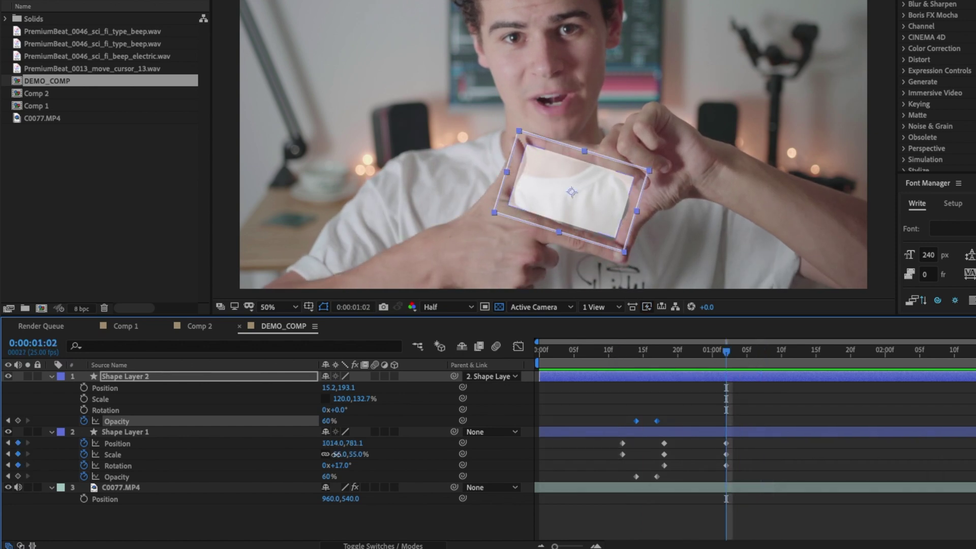
pyautogui.moveTo(336, 454); pyautogui.dragTo(327, 454)
pyautogui.click(674, 356)
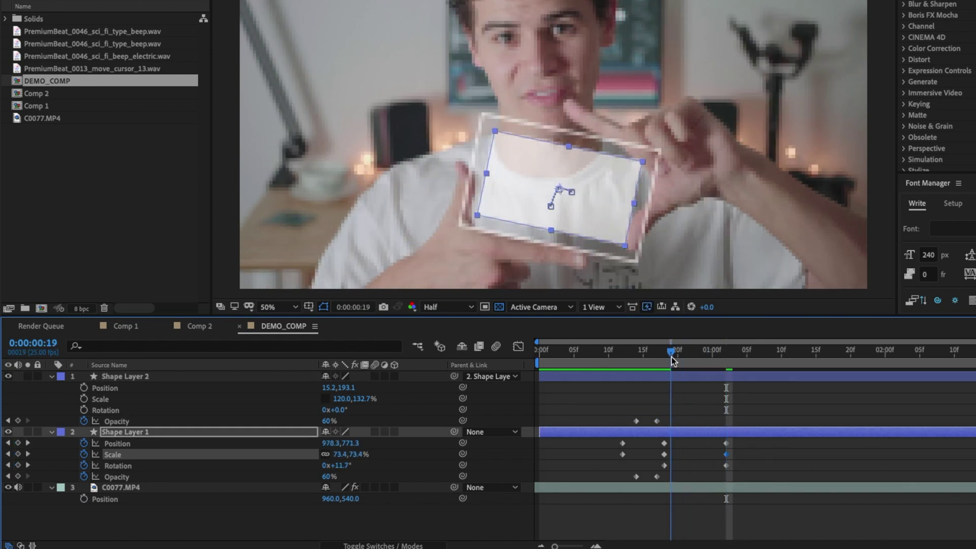
pyautogui.press('space')
pyautogui.moveTo(688, 352); pyautogui.dragTo(629, 357)
pyautogui.press('space')
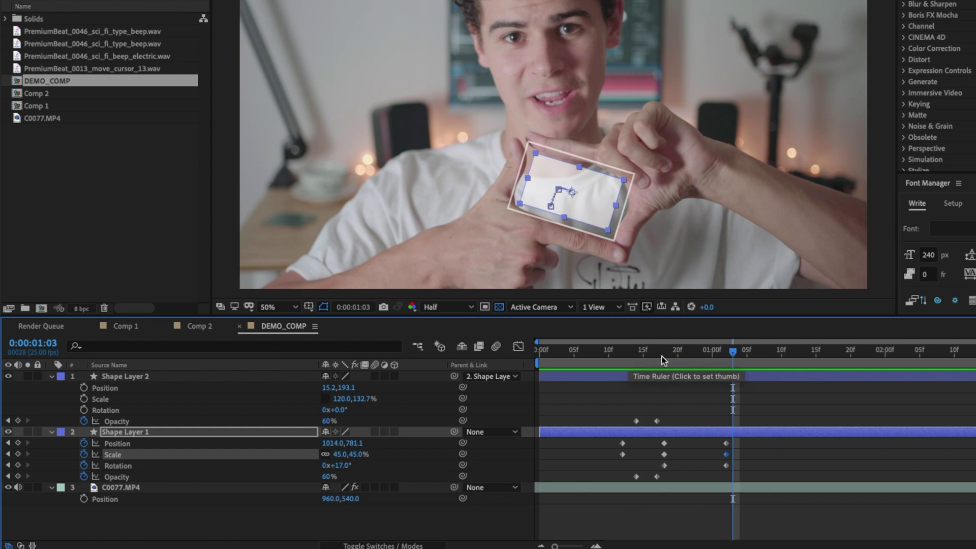
pyautogui.press('space')
pyautogui.press('space')
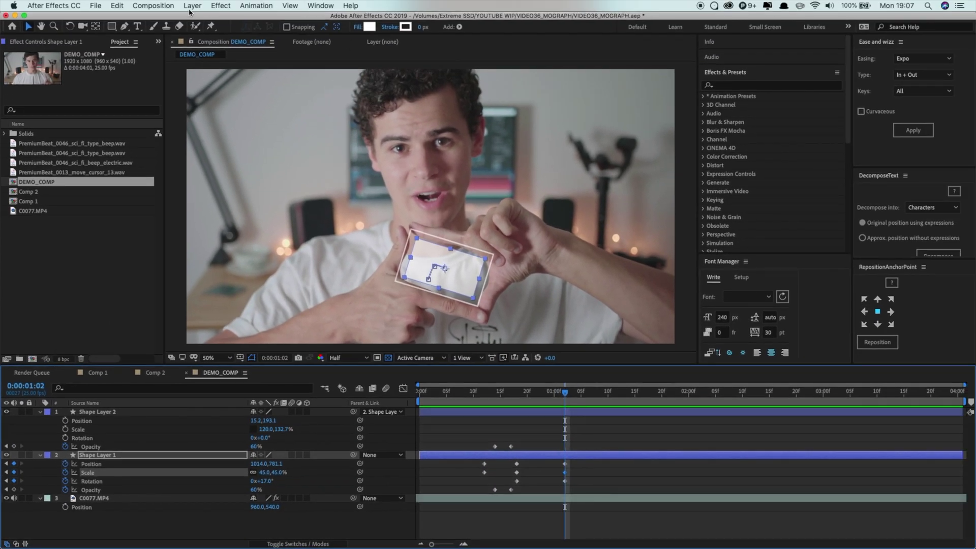
# Add a null object and place it at the top of the layer stack.
pyautogui.click(193, 6)
pyautogui.moveTo(201, 19)
pyautogui.click(345, 62)
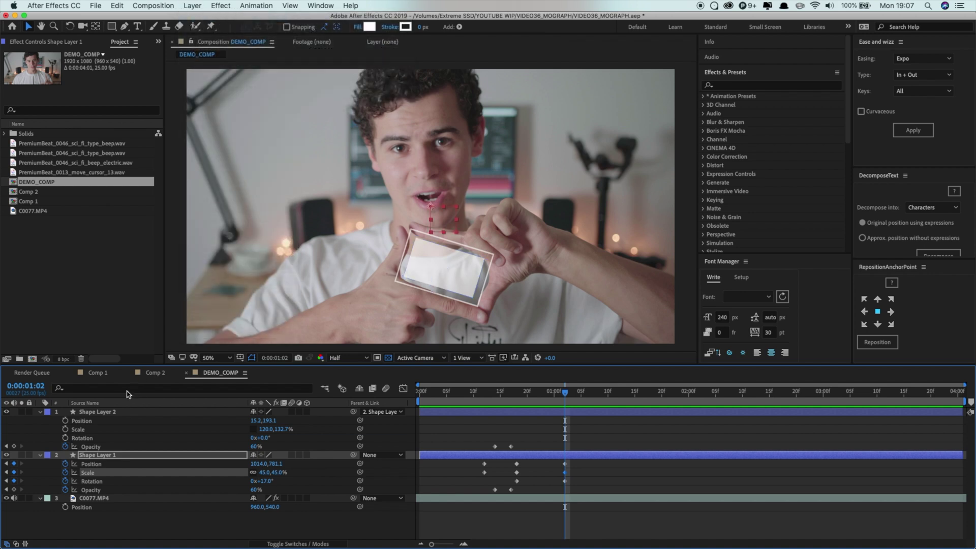
pyautogui.moveTo(90, 448); pyautogui.dragTo(94, 411)
# Parent Shape Layer 1 to Null 4.
pyautogui.moveTo(384, 400); pyautogui.dragTo(190, 423)
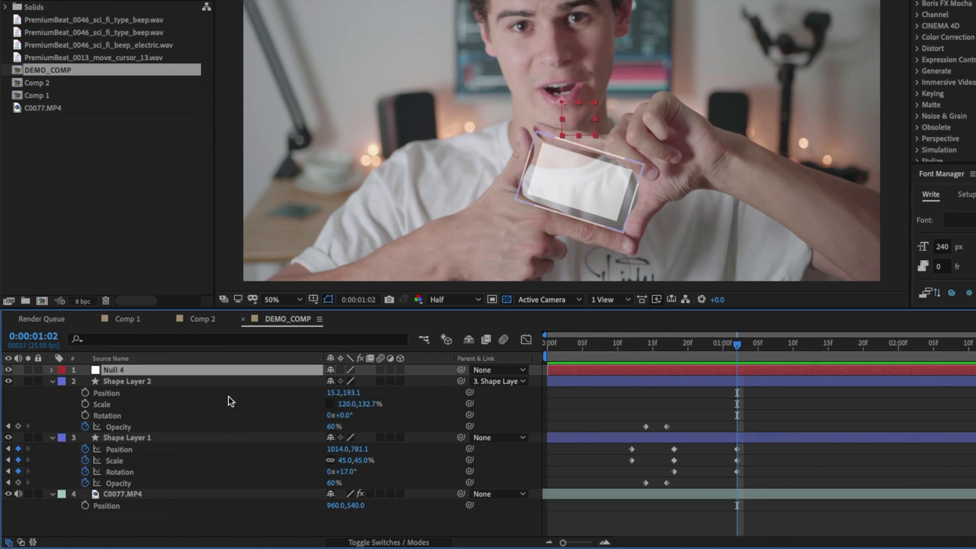
pyautogui.click(120, 457)
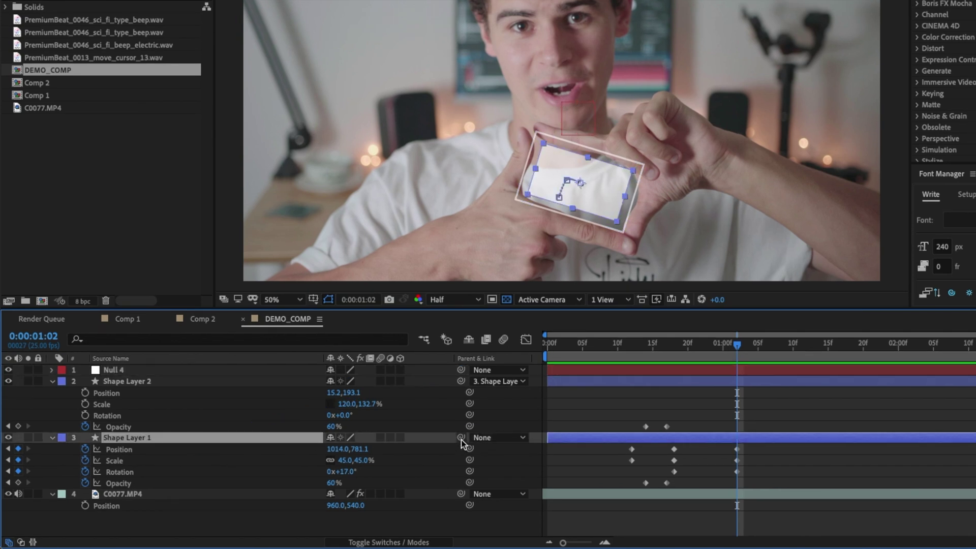
pyautogui.moveTo(460, 438); pyautogui.dragTo(122, 369)
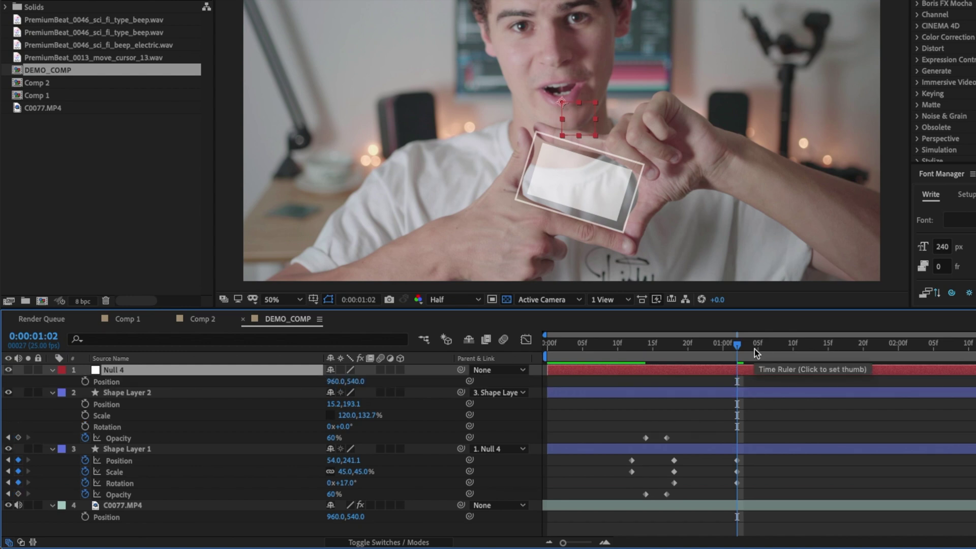
# Reveal Null 4's Position and keyframe it at 960, 540 at 0:00:01:02.
pyautogui.press('p')
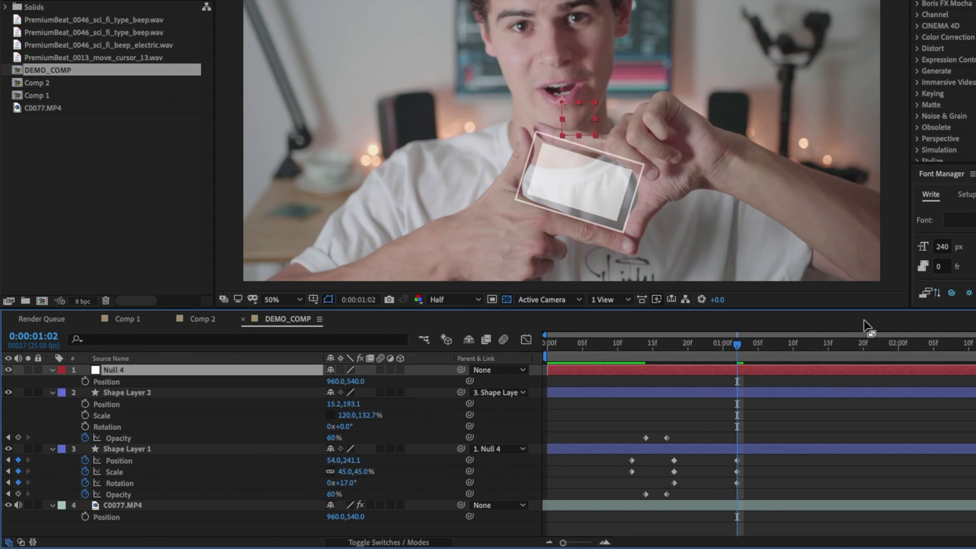
pyautogui.moveTo(737, 344)
pyautogui.mouseDown()
pyautogui.moveTo(756, 345)
pyautogui.moveTo(744, 342)
pyautogui.mouseUp()
pyautogui.click(83, 382)
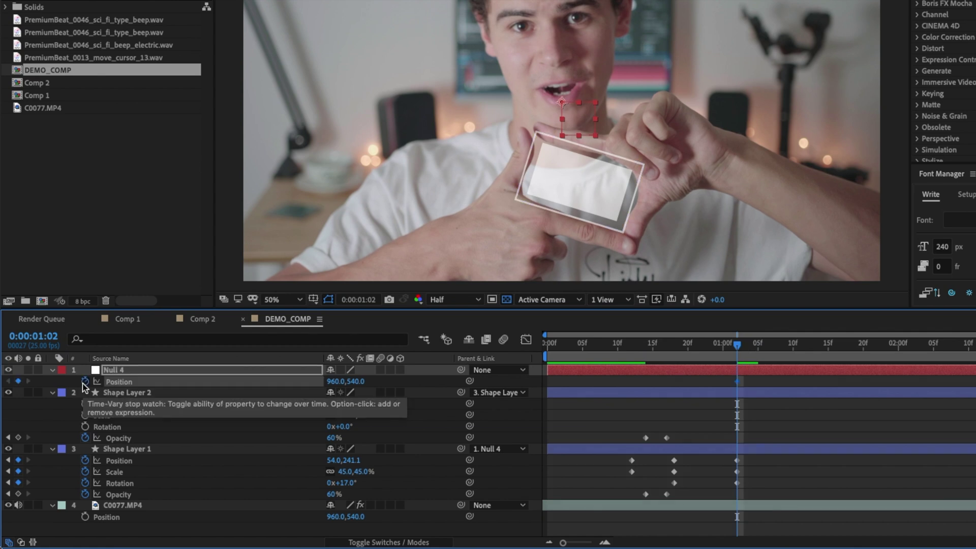
# Nudge Null 4 to position 962, 546 at 0:00:01:05 so the rectangle follows the hands.
pyautogui.press('pagedown')
pyautogui.press('pagedown')
pyautogui.press('pagedown')
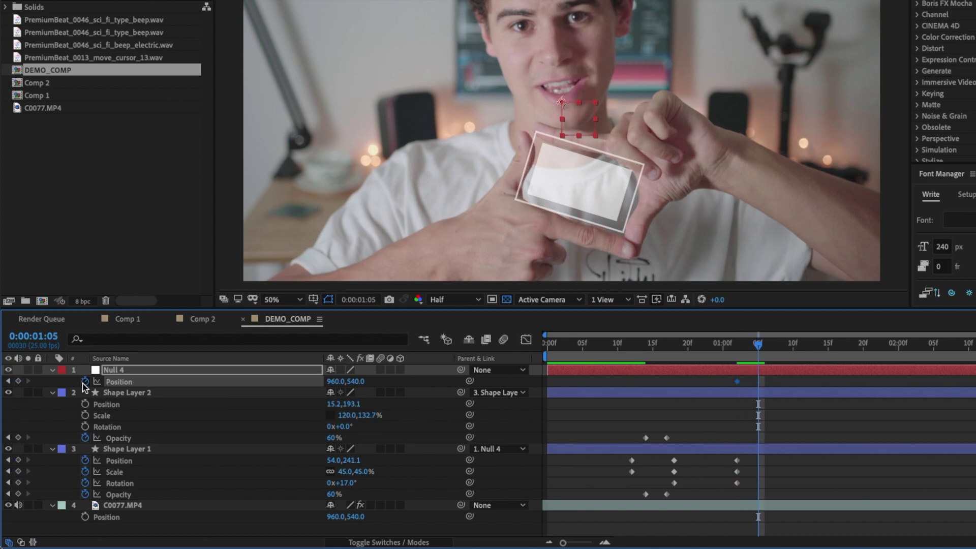
pyautogui.press('Right')
pyautogui.press('Right')
pyautogui.press('Down')
pyautogui.press('Down')
pyautogui.press('Down')
pyautogui.press('Down')
pyautogui.press('Down')
pyautogui.press('Down')
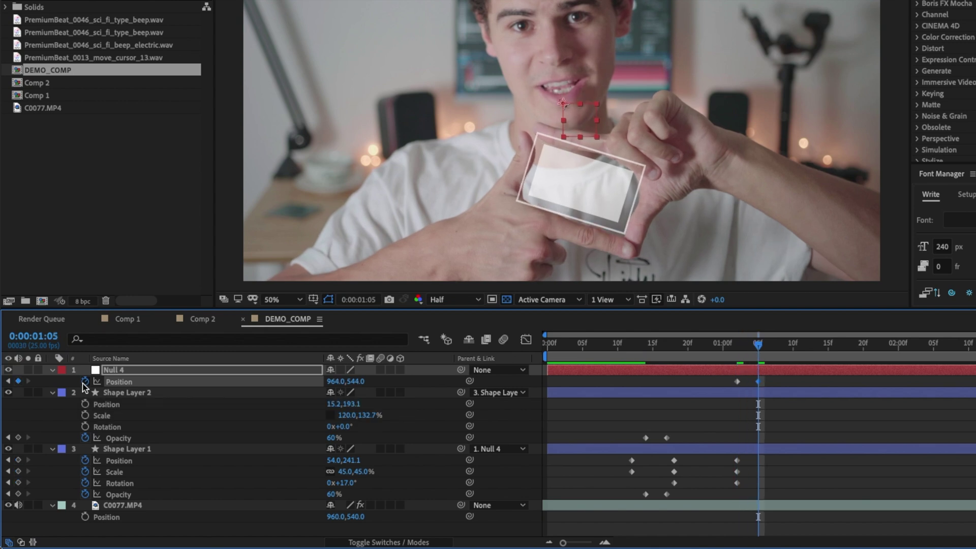
# Keyframe Null 4's Position at 966, 552 at 0:00:01:07 to match the hand movement.
pyautogui.press('pagedown')
pyautogui.press('pagedown')
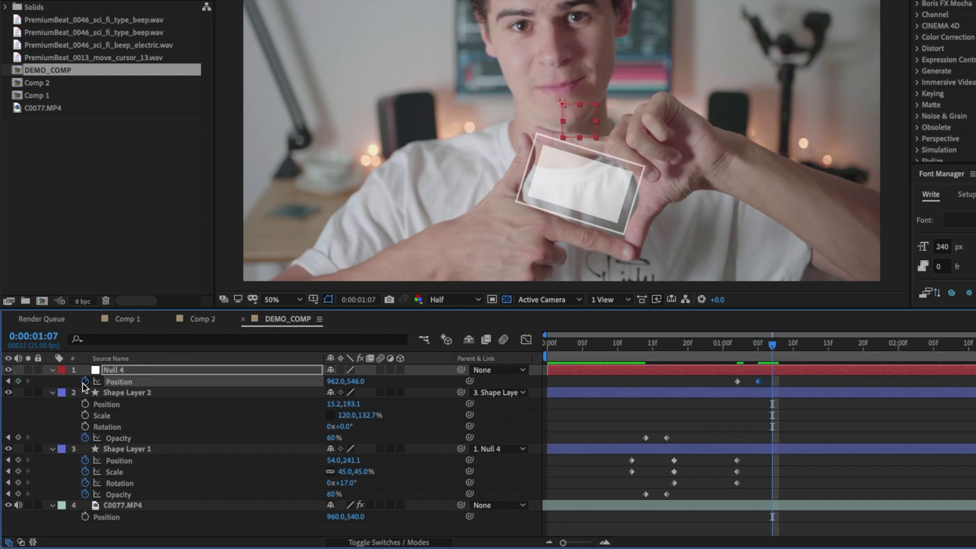
pyautogui.press('Right')
pyautogui.press('Right')
pyautogui.press('Right')
pyautogui.press('Right')
pyautogui.press('Down')
pyautogui.press('Down')
pyautogui.press('Down')
pyautogui.press('Down')
pyautogui.press('Down')
pyautogui.press('Down')
# Nudge Null 4 to position 968, 558 at 0:00:01:11 to keep the rectangle between the hands.
pyautogui.press('pagedown')
pyautogui.press('pagedown')
pyautogui.press('pagedown')
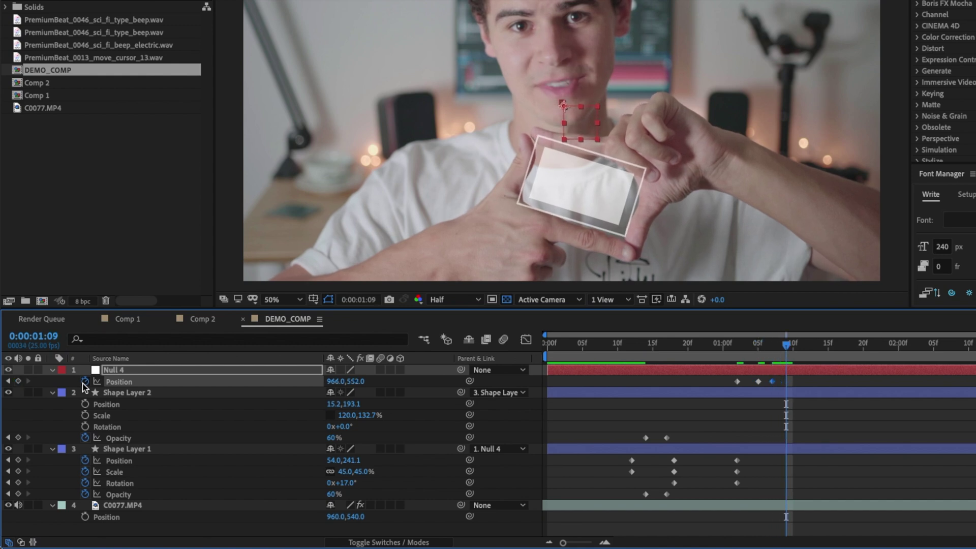
pyautogui.press('pagedown')
pyautogui.press('Right')
pyautogui.press('Right')
pyautogui.press('Down')
pyautogui.press('Down')
pyautogui.press('Down')
pyautogui.press('Down')
pyautogui.press('Down')
pyautogui.press('Down')
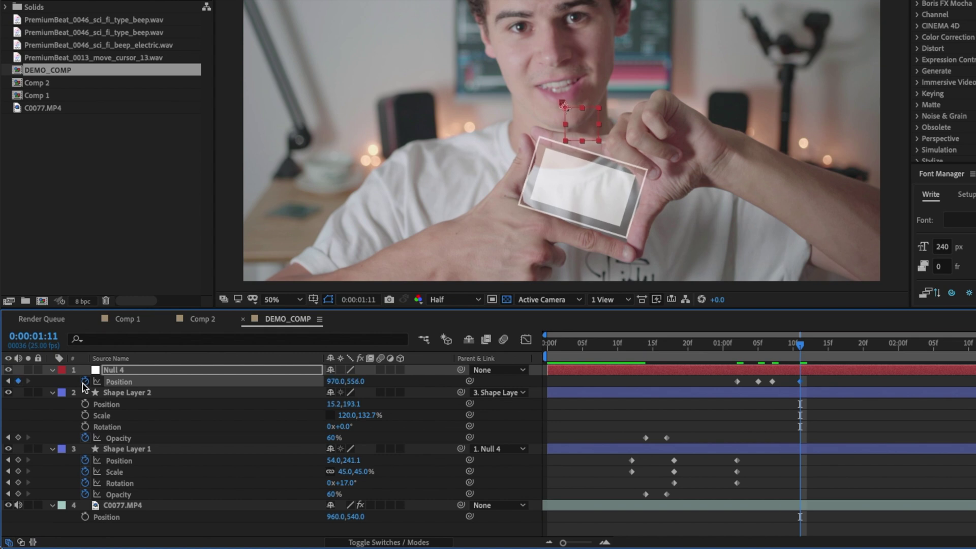
# Keyframe Null 4's Position at 966, 554 at 0:00:01:14.
pyautogui.press('pagedown')
# Raise Null 4 to position 964, 538 at 0:00:01:17 to follow the rising hands.
pyautogui.press('pagedown')
pyautogui.press('pagedown')
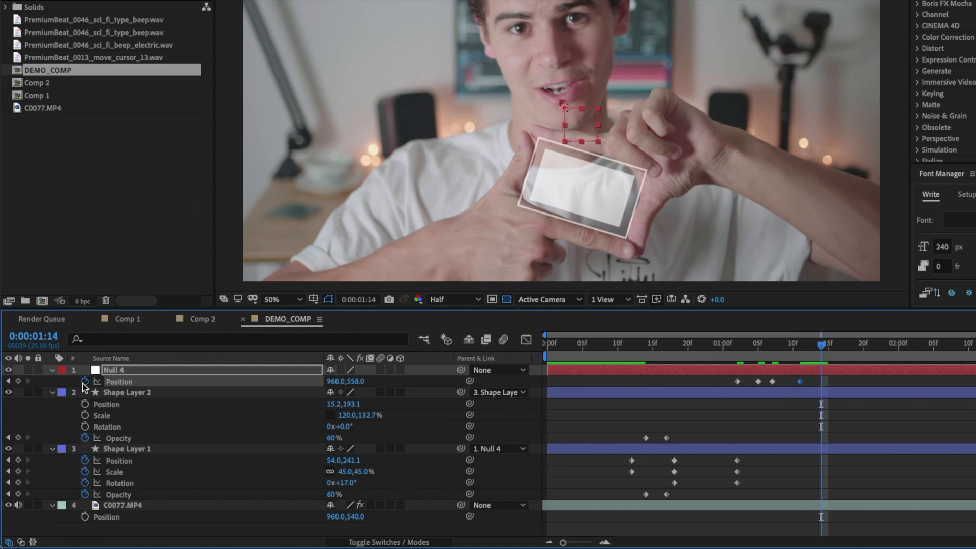
pyautogui.press('Left')
pyautogui.press('Left')
pyautogui.press('Up')
pyautogui.press('Up')
pyautogui.press('pagedown')
pyautogui.press('pagedown')
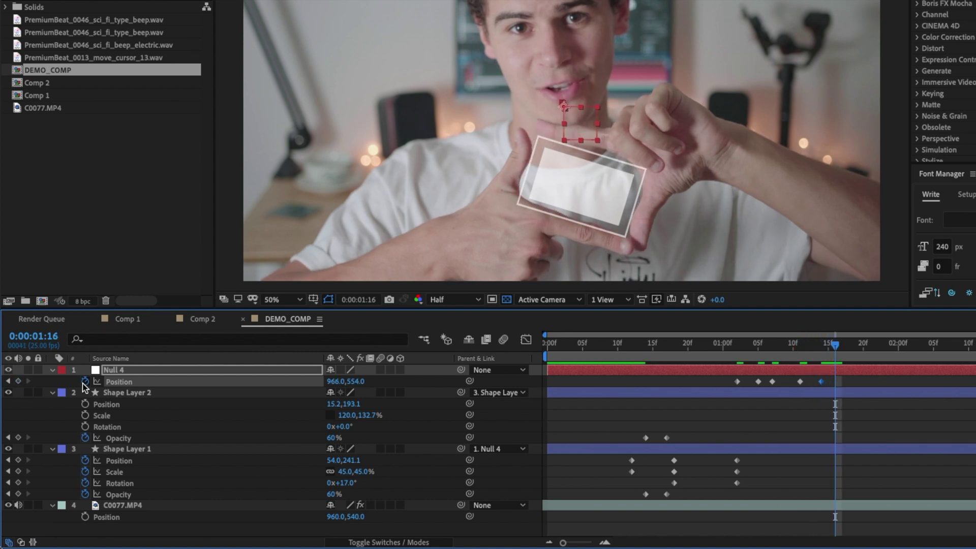
pyautogui.press('pagedown')
pyautogui.press('Up')
pyautogui.press('Up')
pyautogui.press('Up')
pyautogui.press('Up')
pyautogui.press('Up')
pyautogui.press('Up')
pyautogui.press('Up')
pyautogui.press('Up')
pyautogui.press('Up')
pyautogui.press('Up')
pyautogui.press('Up')
pyautogui.press('Up')
pyautogui.press('Up')
pyautogui.press('Up')
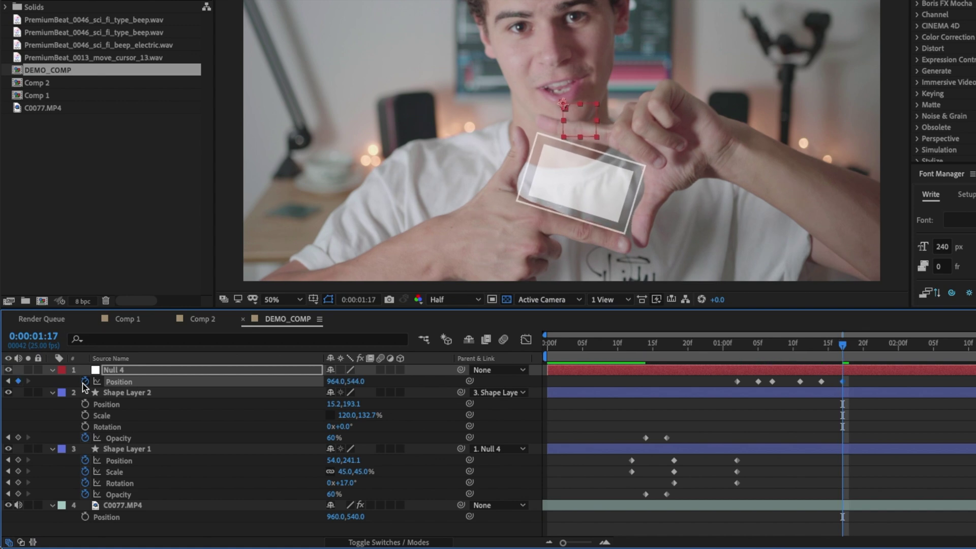
pyautogui.press('Left')
pyautogui.press('Left')
pyautogui.press('Up')
pyautogui.press('Up')
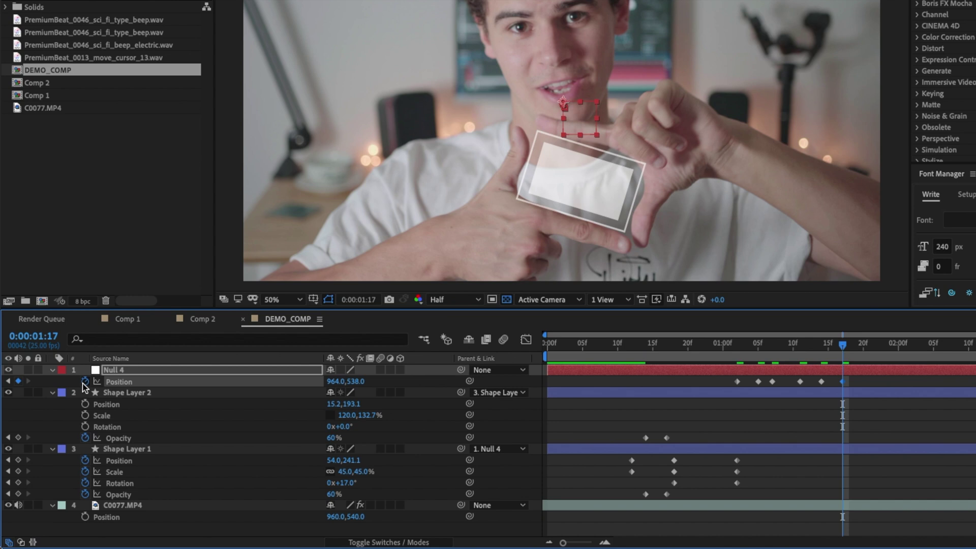
# Preview the hand-tracking animation from 0:00:00:12.
pyautogui.moveTo(843, 344); pyautogui.dragTo(633, 349)
pyautogui.press('space')
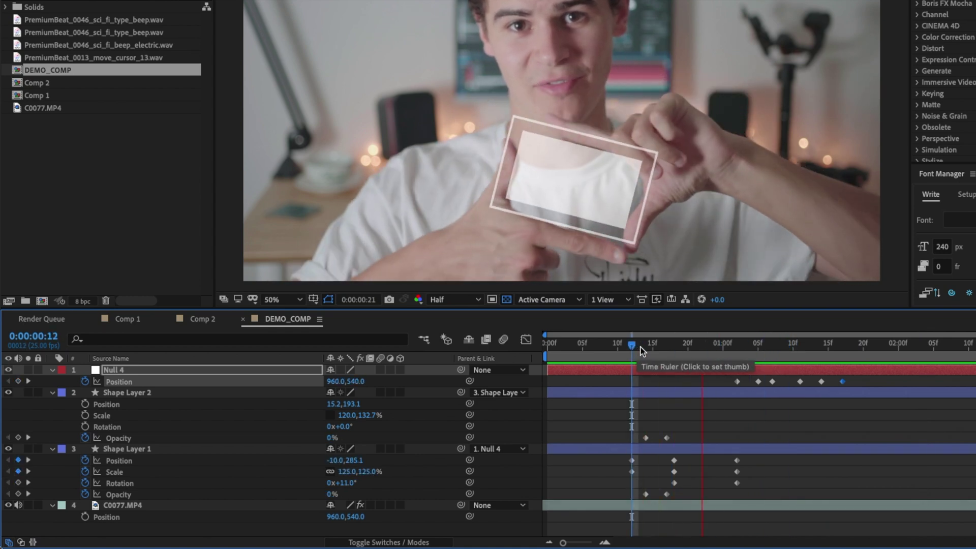
pyautogui.press('space')
pyautogui.moveTo(758, 343); pyautogui.dragTo(630, 353)
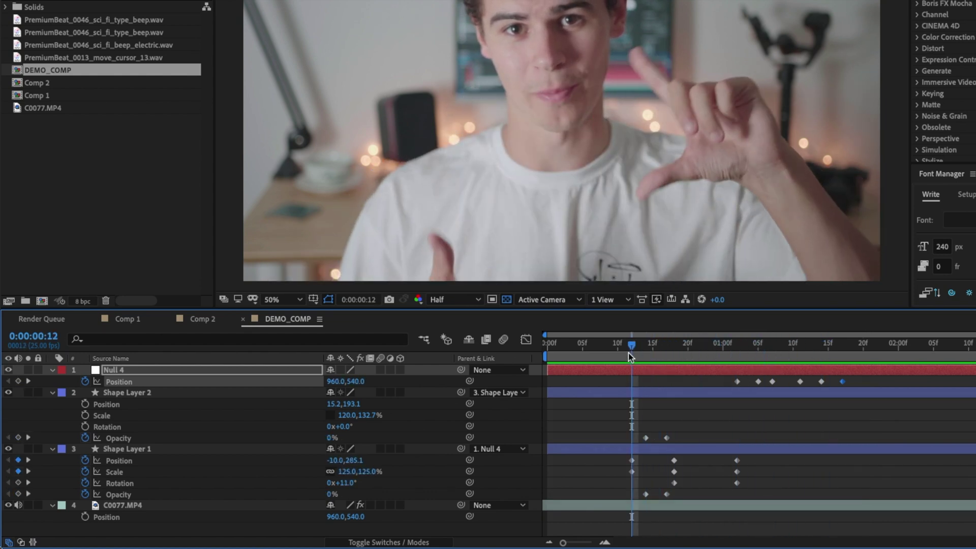
pyautogui.press('space')
# Add Position, Scale and Rotation keyframes to Shape Layer 1 at 0:00:01:17, keeping its current values.
pyautogui.moveTo(848, 349)
pyautogui.mouseDown()
pyautogui.moveTo(840, 346)
pyautogui.moveTo(928, 343)
pyautogui.moveTo(839, 345)
pyautogui.moveTo(855, 344)
pyautogui.mouseUp()
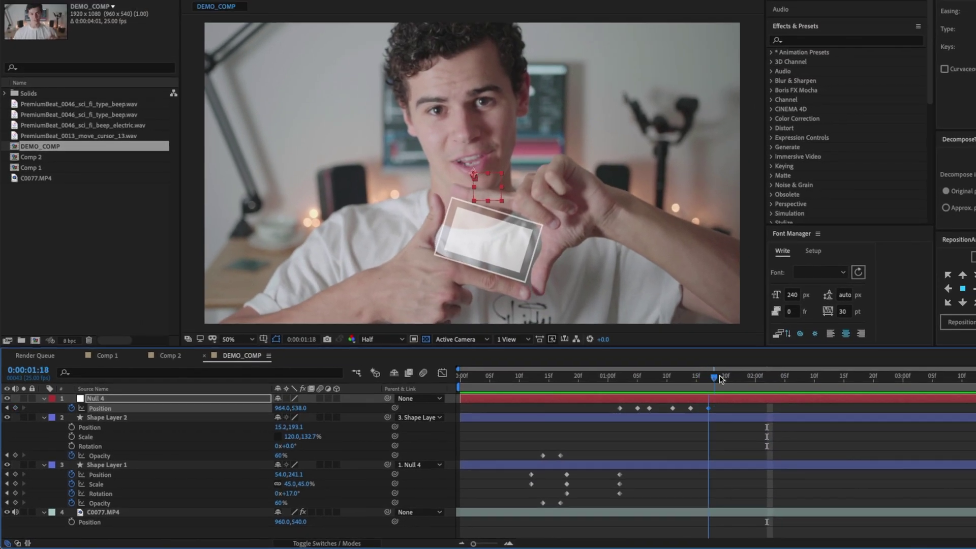
pyautogui.moveTo(720, 379)
pyautogui.mouseDown()
pyautogui.moveTo(880, 366)
pyautogui.moveTo(708, 376)
pyautogui.mouseUp()
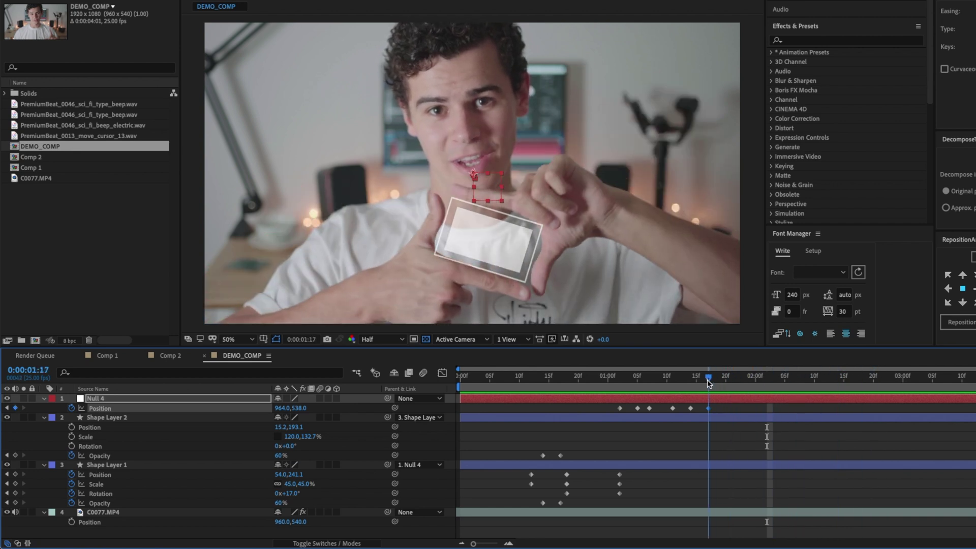
pyautogui.click(15, 474)
pyautogui.click(16, 484)
pyautogui.click(15, 494)
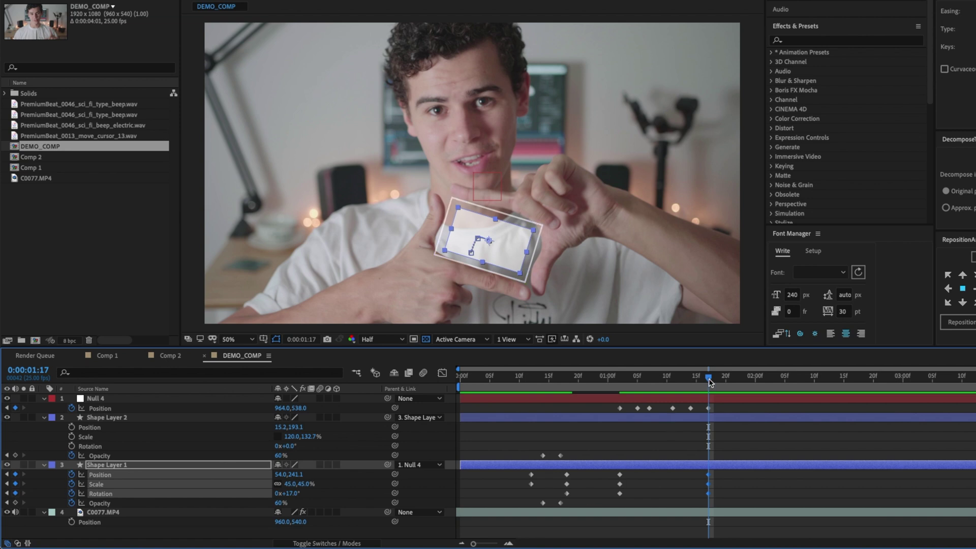
# At 0:00:02:15, set Shape Layer 1's position to 24, -8.9, rotation to 4° and scale to 165%.
pyautogui.moveTo(710, 382); pyautogui.dragTo(844, 375)
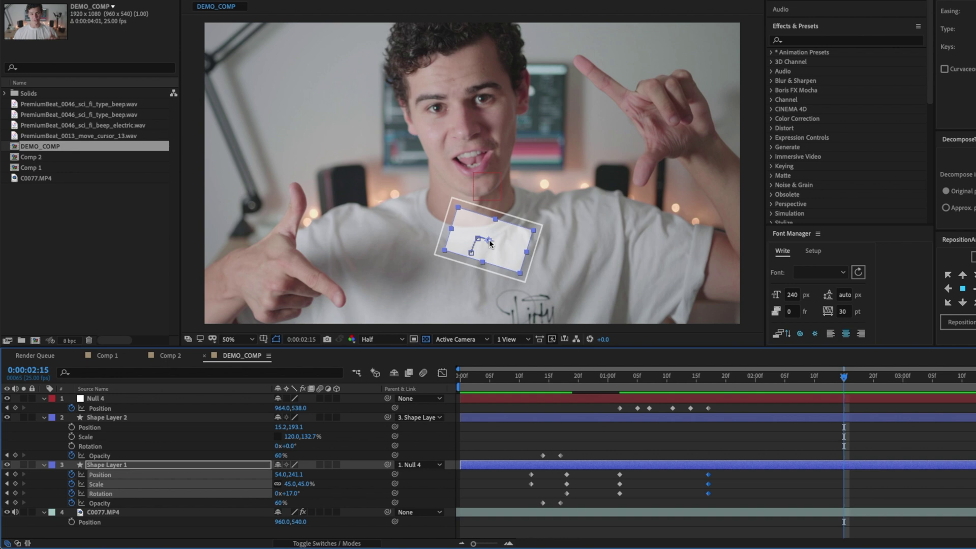
pyautogui.moveTo(485, 249); pyautogui.dragTo(477, 179)
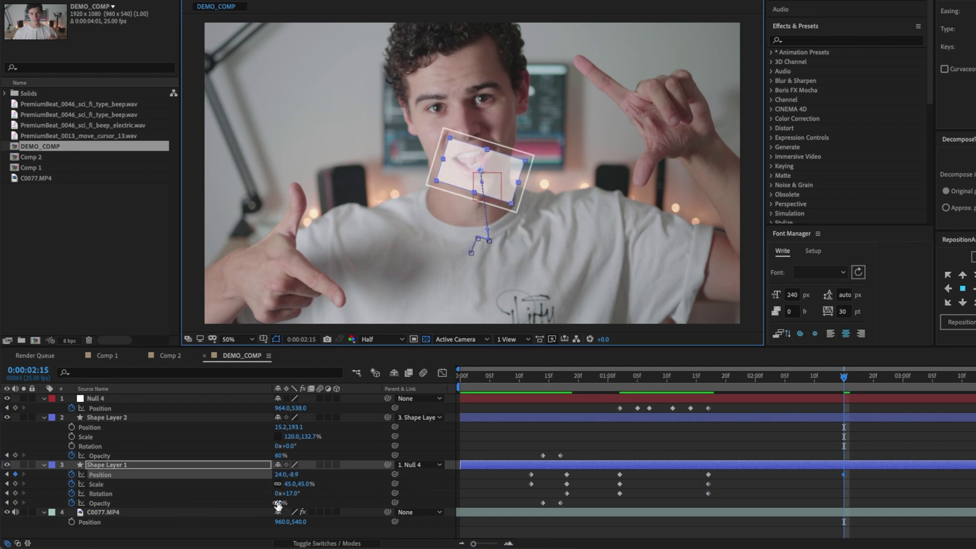
pyautogui.moveTo(295, 495); pyautogui.dragTo(346, 473)
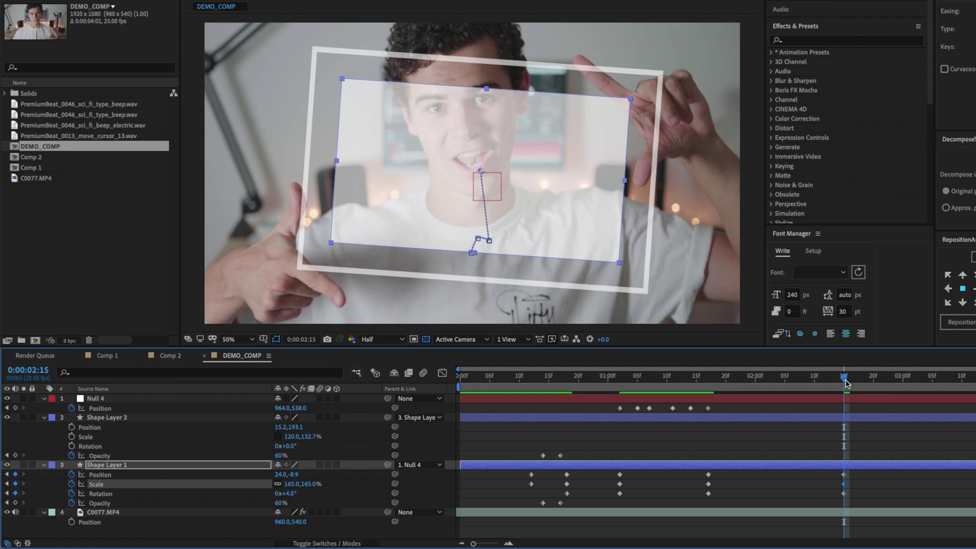
# Preview the rectangle's enlargement from 0:00:00:07 and check its fit around the 0:00:02:15 keyframes.
pyautogui.moveTo(846, 383); pyautogui.dragTo(504, 411)
pyautogui.press('space')
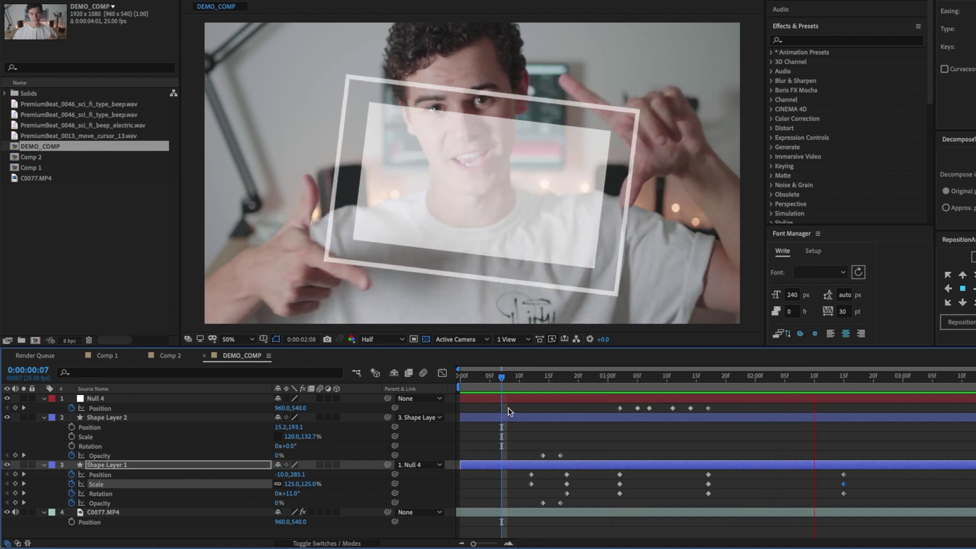
pyautogui.press('space')
pyautogui.moveTo(845, 390); pyautogui.dragTo(661, 402)
pyautogui.press('space')
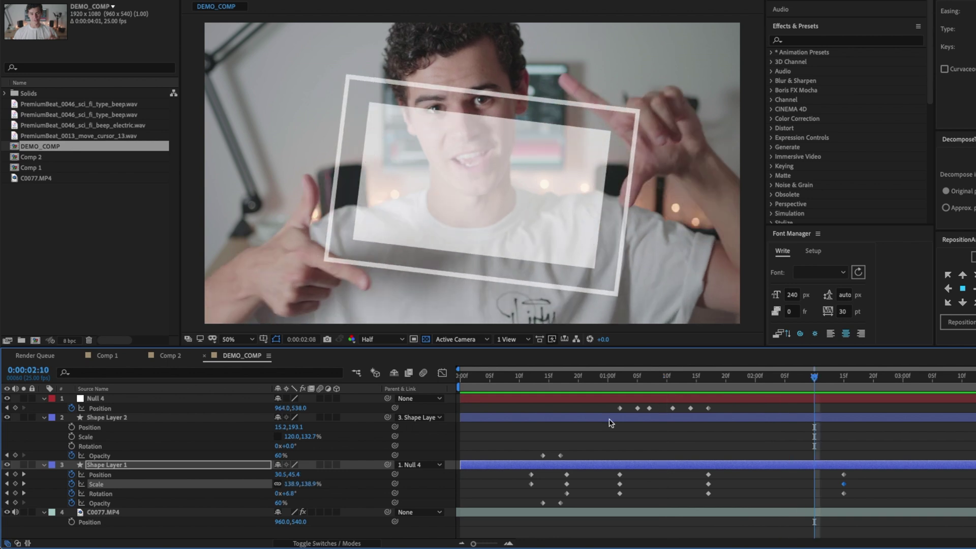
pyautogui.click(844, 380)
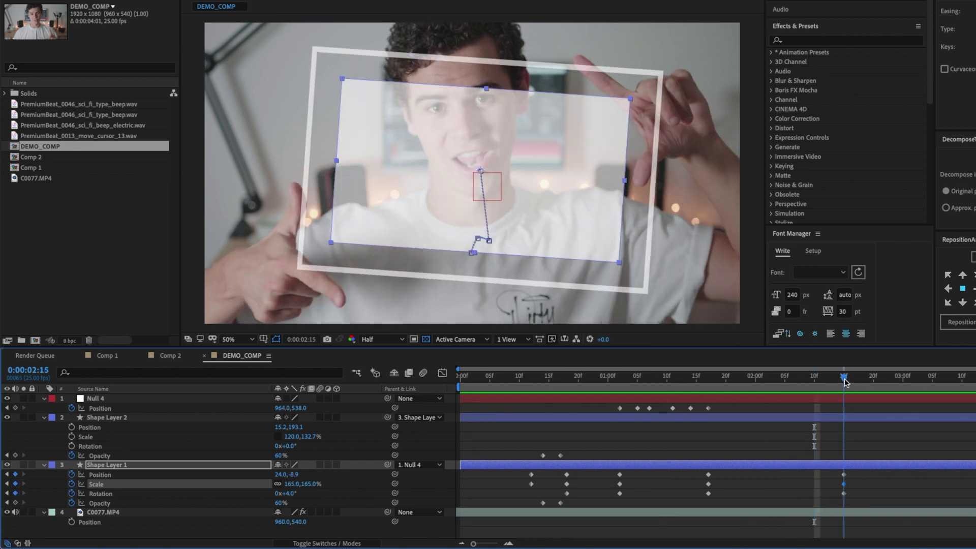
pyautogui.press('space')
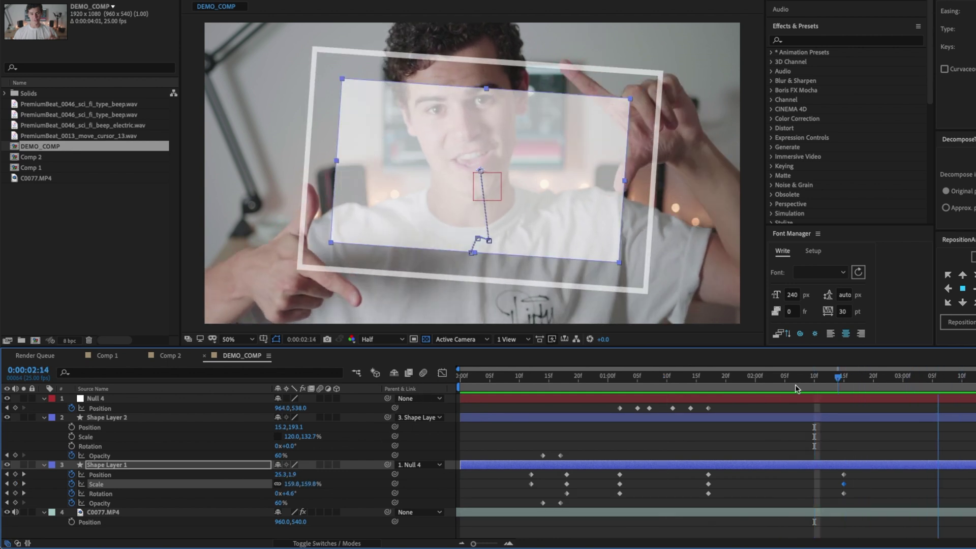
pyautogui.click(530, 377)
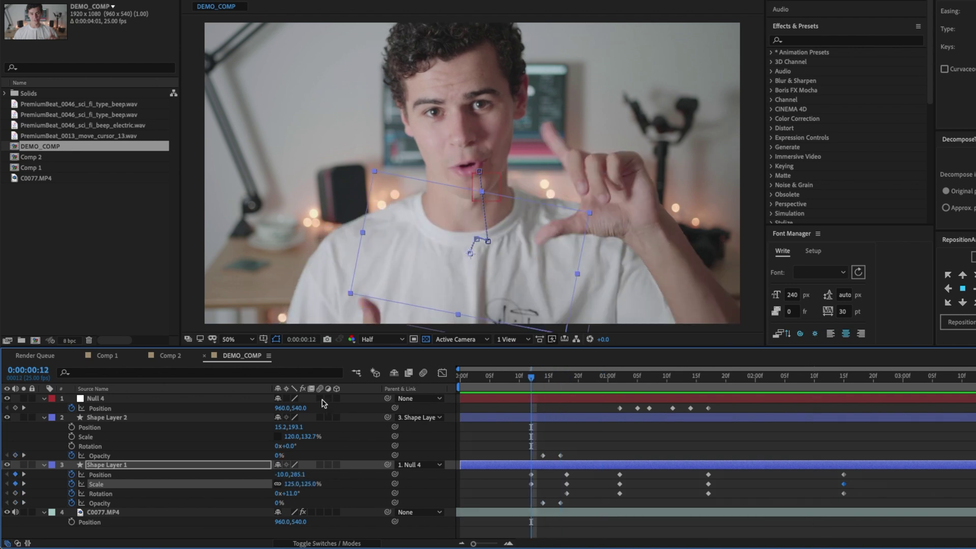
# Expand the Transform properties of Null 4 and Shape Layer 2.
pyautogui.click(44, 417)
pyautogui.click(43, 398)
pyautogui.click(44, 407)
pyautogui.click(44, 398)
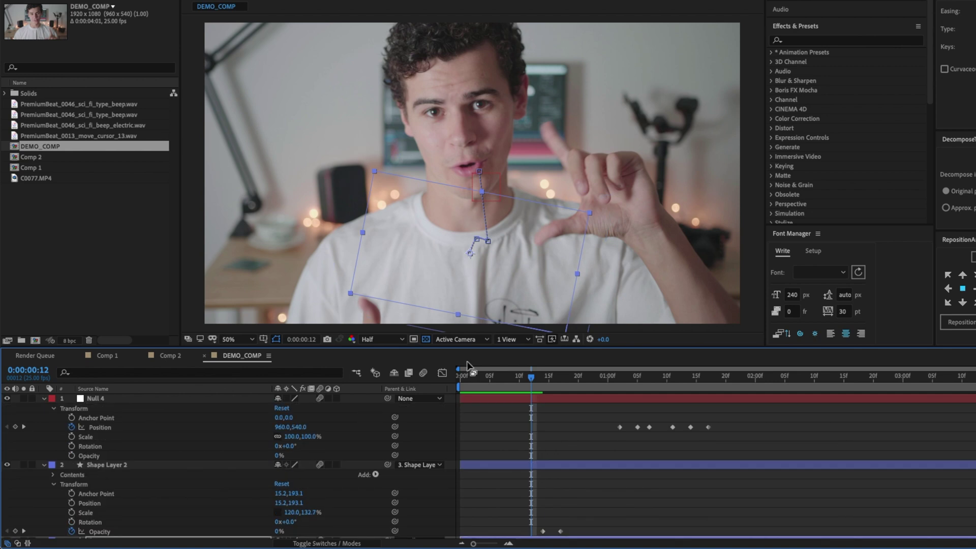
# Preview the animation with motion blur, starting from 0:00:00:10 and again from 0:00:00:07.
pyautogui.moveTo(530, 379); pyautogui.dragTo(520, 382)
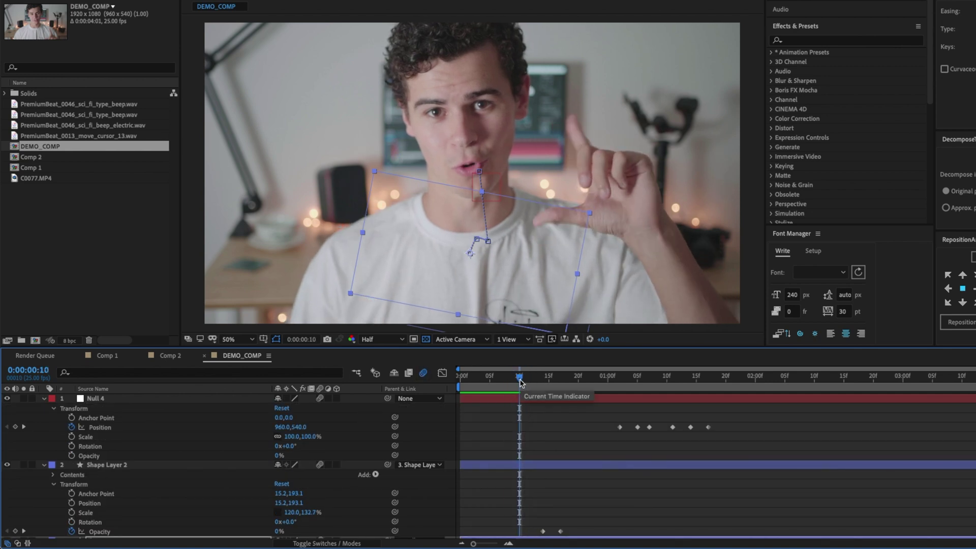
pyautogui.press('space')
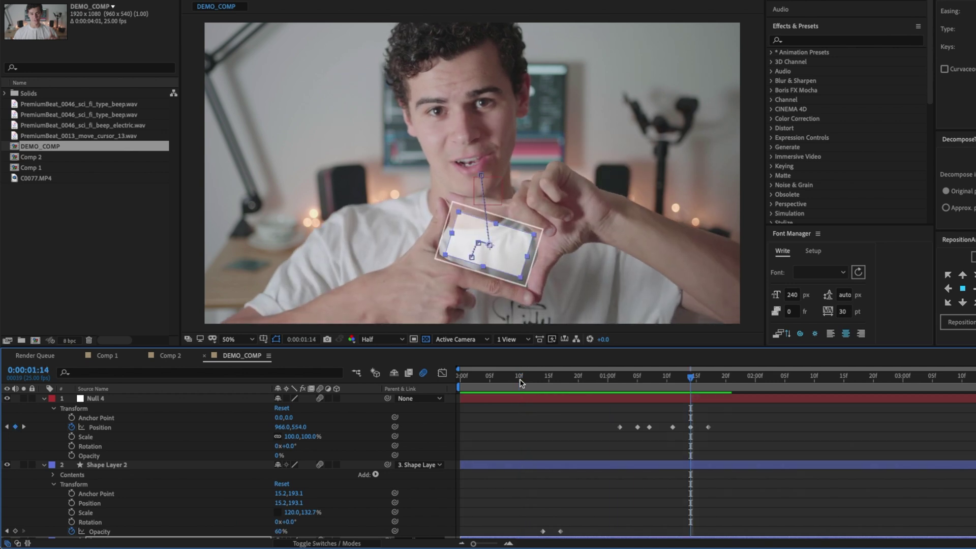
pyautogui.click(501, 383)
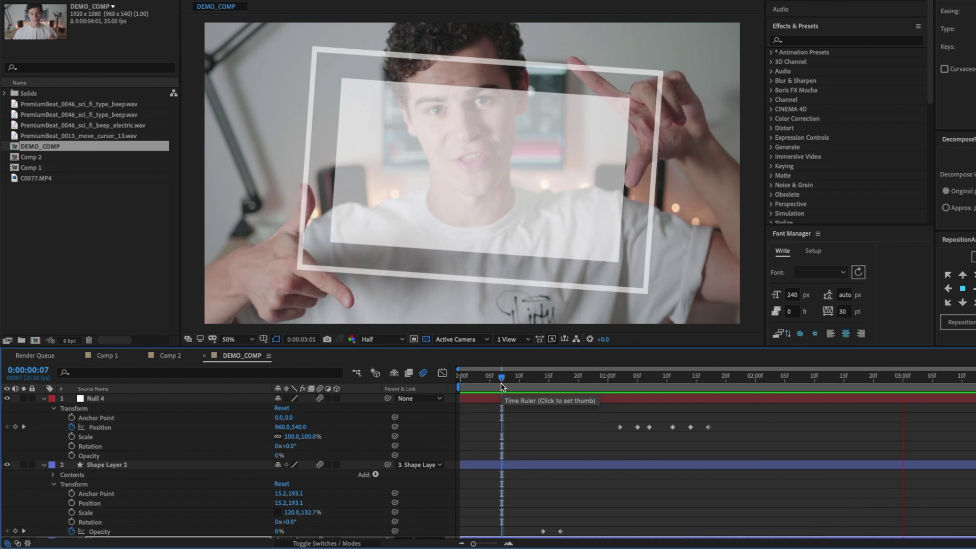
# Add Position, Scale and Rotation keyframes to Shape Layer 1 at 0:00:02:24 to hold its current pose.
pyautogui.click(45, 400)
pyautogui.scroll(-1, 823, 407)
pyautogui.click(849, 376)
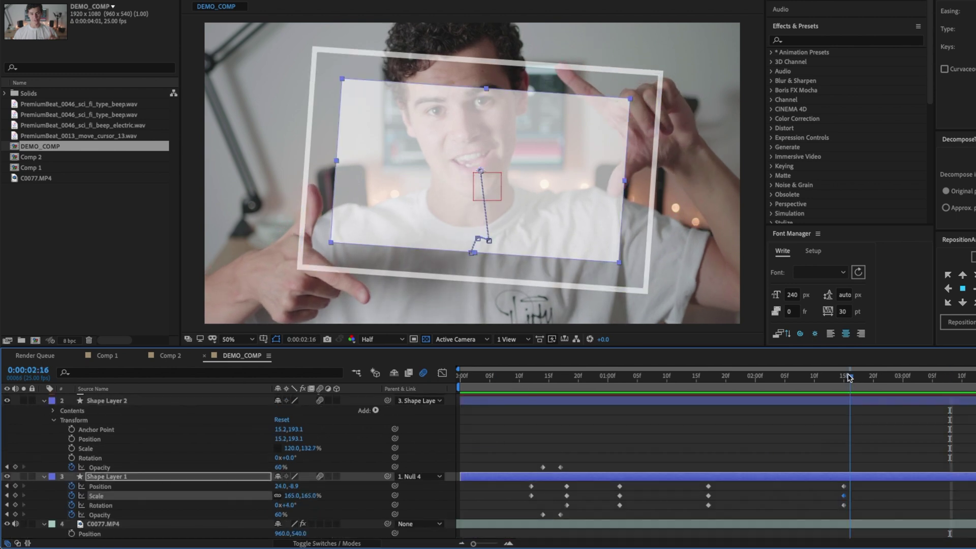
pyautogui.moveTo(848, 376); pyautogui.dragTo(897, 379)
pyautogui.click(15, 486)
pyautogui.click(16, 496)
pyautogui.click(15, 505)
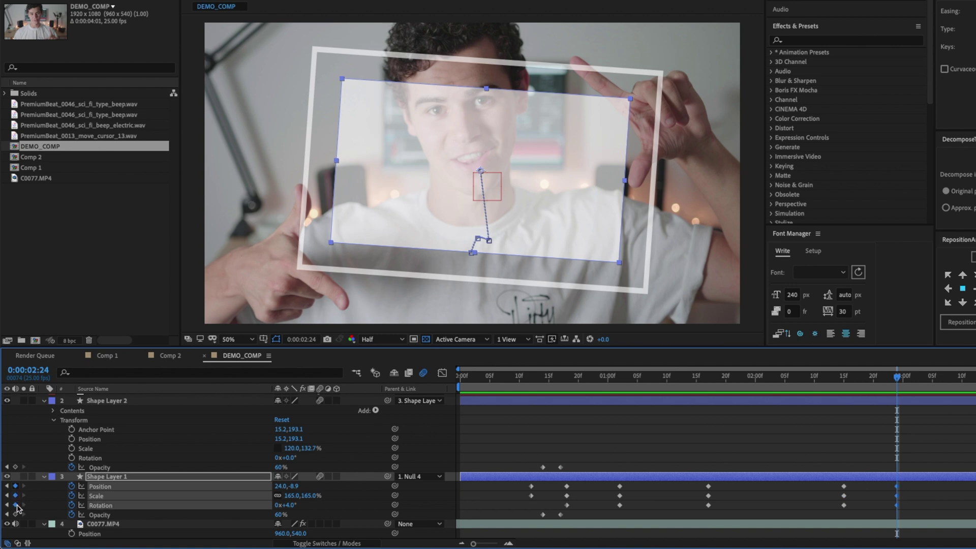
# At 0:00:03:10, set Shape Layer 1's scale to 147% and move it to position -32, 37.1.
pyautogui.moveTo(899, 379)
pyautogui.mouseDown()
pyautogui.moveTo(975, 381)
pyautogui.moveTo(964, 392)
pyautogui.moveTo(897, 396)
pyautogui.mouseUp()
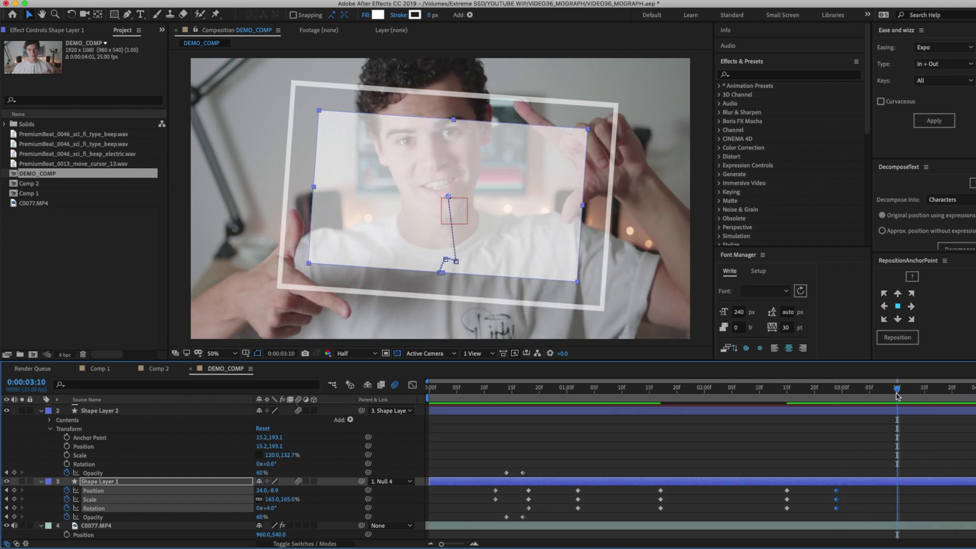
pyautogui.click(319, 505)
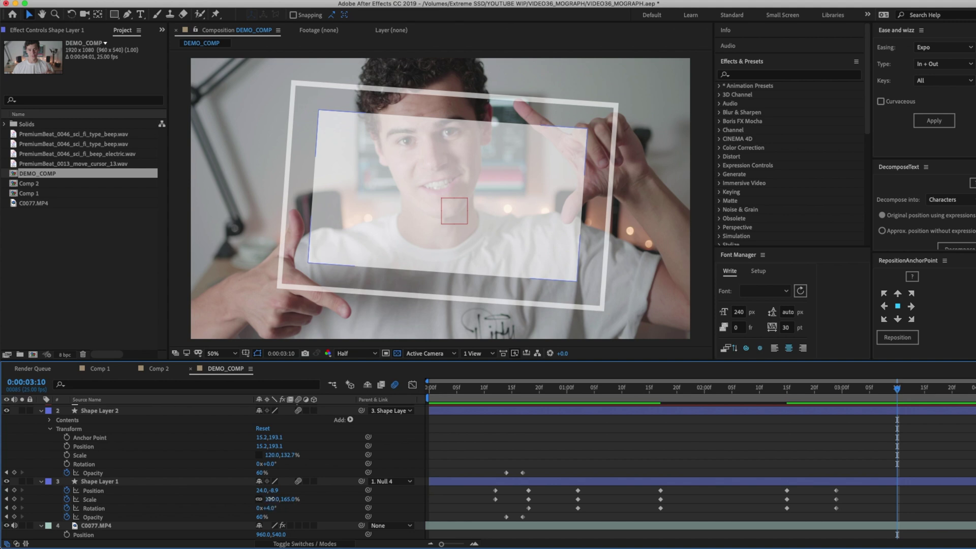
pyautogui.moveTo(270, 498); pyautogui.dragTo(261, 499)
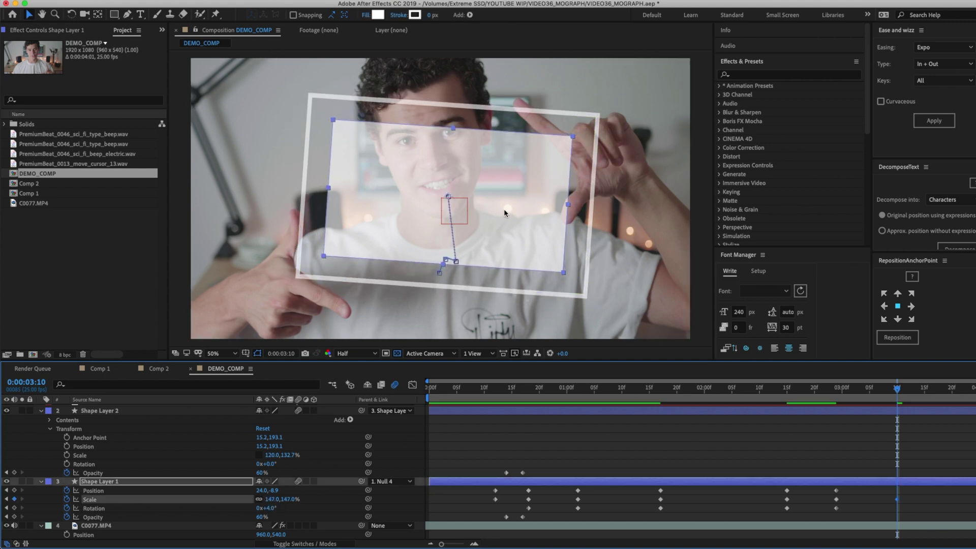
pyautogui.moveTo(504, 209); pyautogui.dragTo(491, 223)
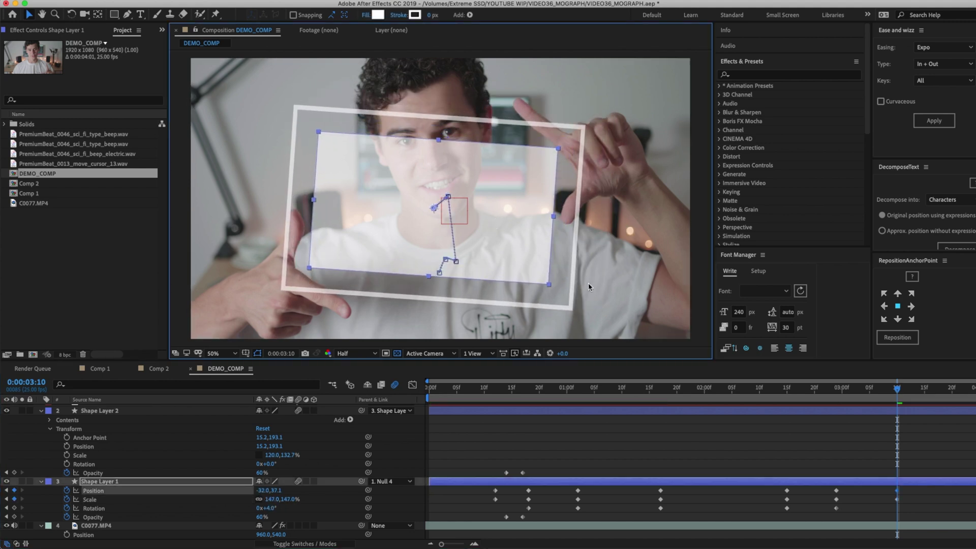
# Add Position, Scale and Rotation keyframes to Shape Layer 1 shortly after 0:00:03:15, keeping its current pose.
pyautogui.click(839, 396)
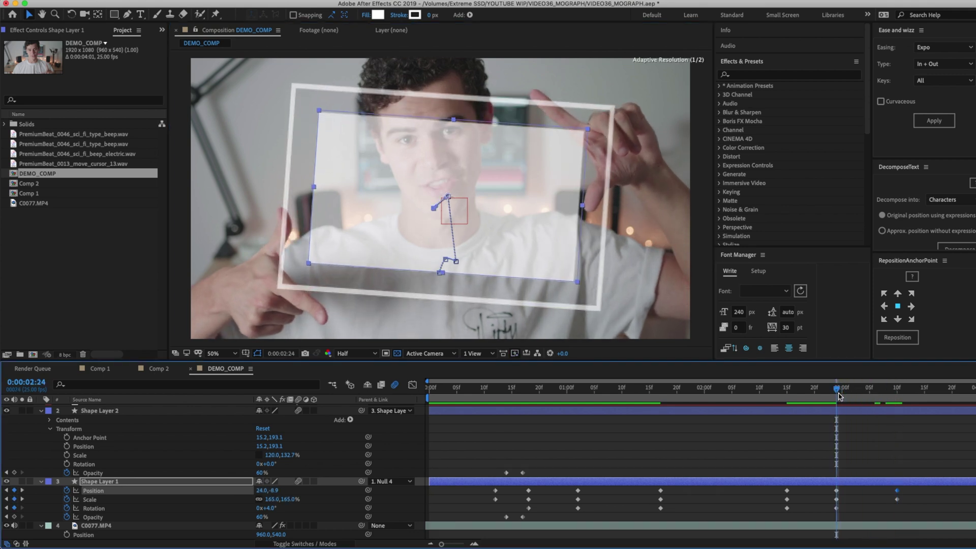
pyautogui.click(897, 392)
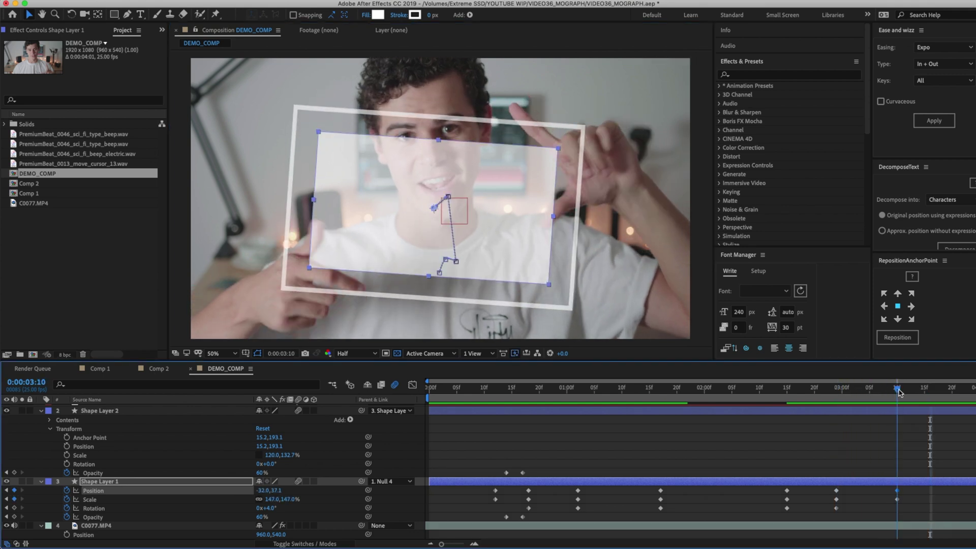
pyautogui.moveTo(898, 392); pyautogui.dragTo(965, 391)
pyautogui.click(14, 499)
pyautogui.click(15, 508)
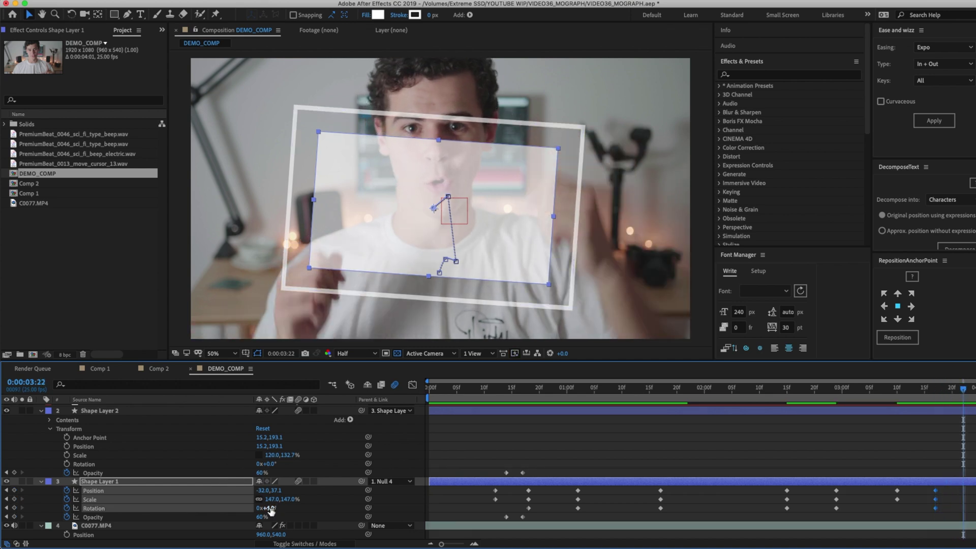
# At 0:00:03:22, set Shape Layer 1's rotation to 15° and move it down to position -26, 409.1.
pyautogui.moveTo(271, 510); pyautogui.dragTo(278, 510)
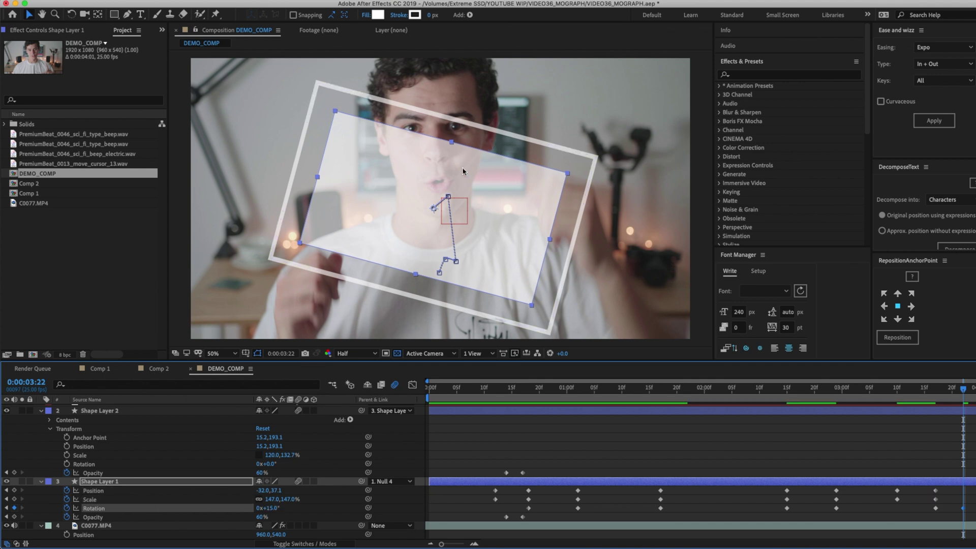
pyautogui.moveTo(411, 205); pyautogui.dragTo(413, 302)
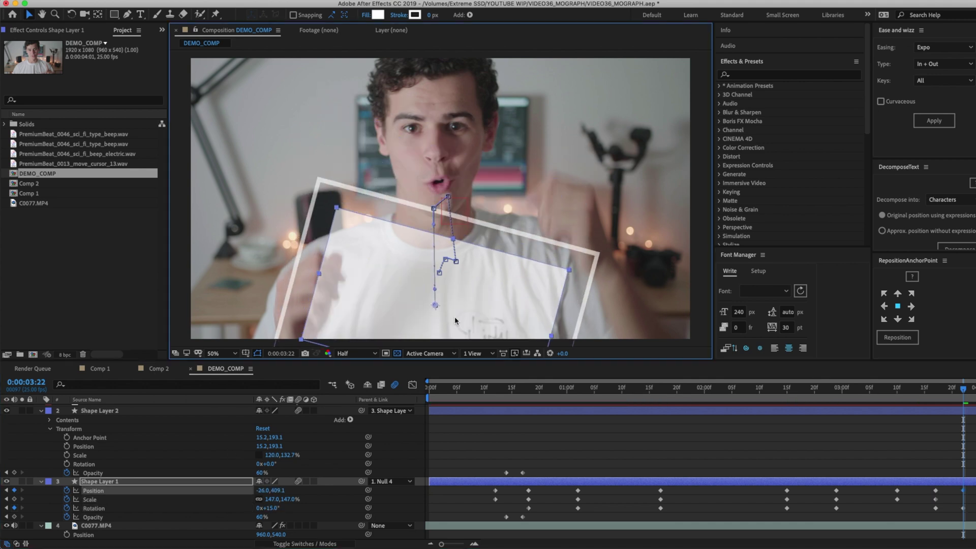
# Fade out Shape Layer 1 with opacity keyframes of 60% at 0:00:03:18 and 0% at 0:00:03:21.
pyautogui.moveTo(964, 396); pyautogui.dragTo(940, 393)
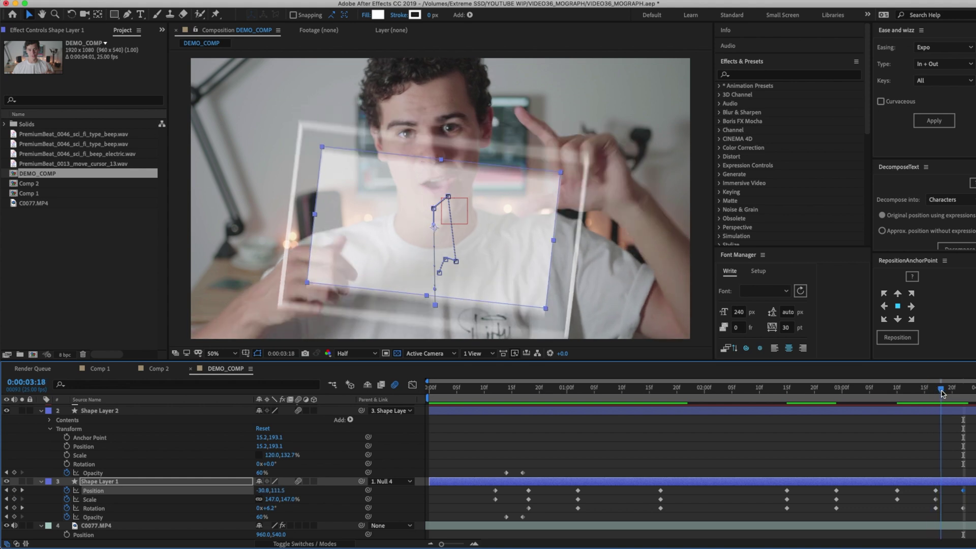
pyautogui.click(93, 517)
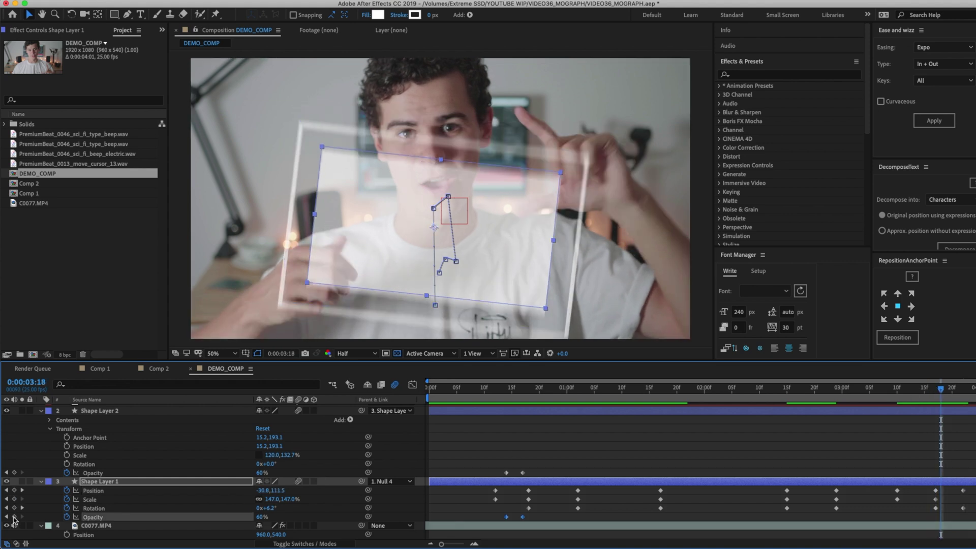
pyautogui.moveTo(949, 394); pyautogui.dragTo(957, 394)
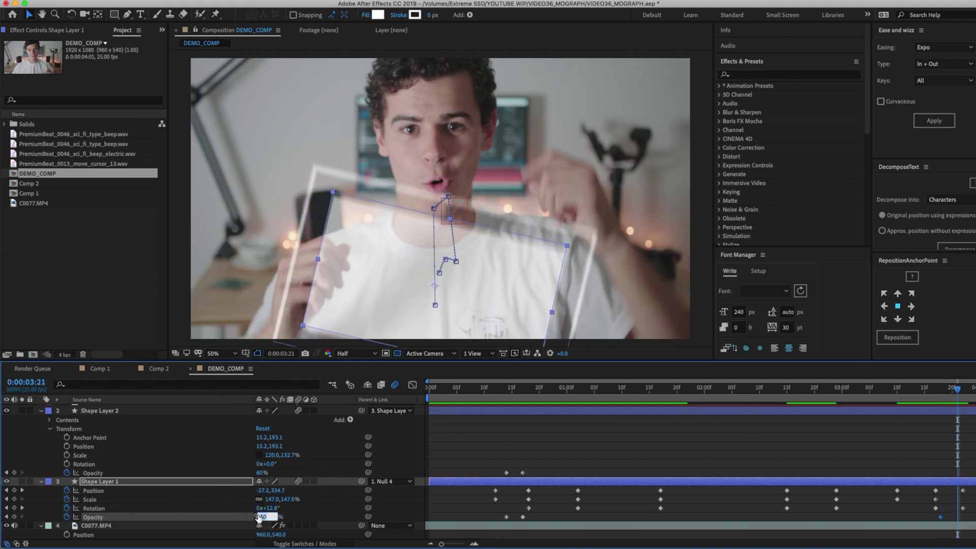
pyautogui.press('Return')
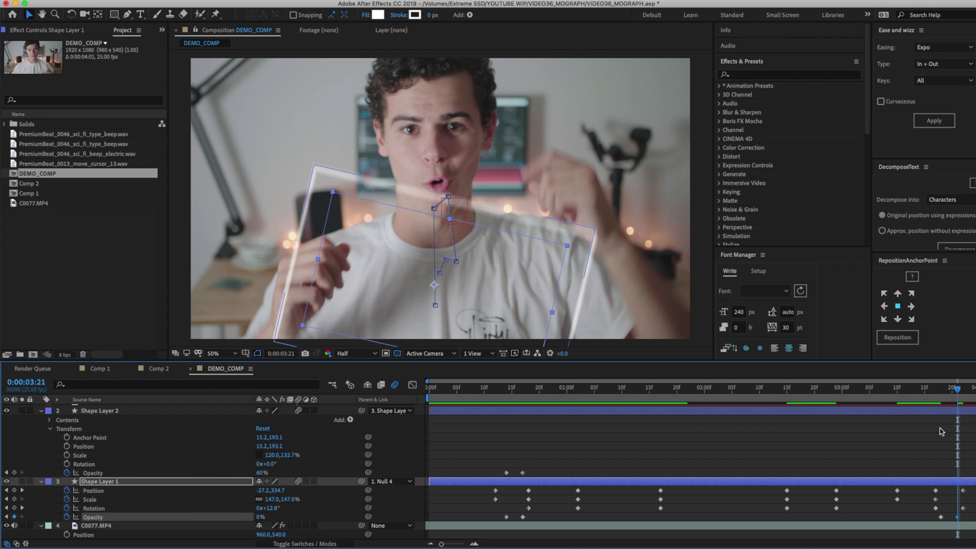
# Copy Shape Layer 1's two fade-out opacity keyframes and paste them onto Shape Layer 2 at 0:00:03:18.
pyautogui.click(943, 389)
pyautogui.moveTo(930, 521); pyautogui.dragTo(964, 517)
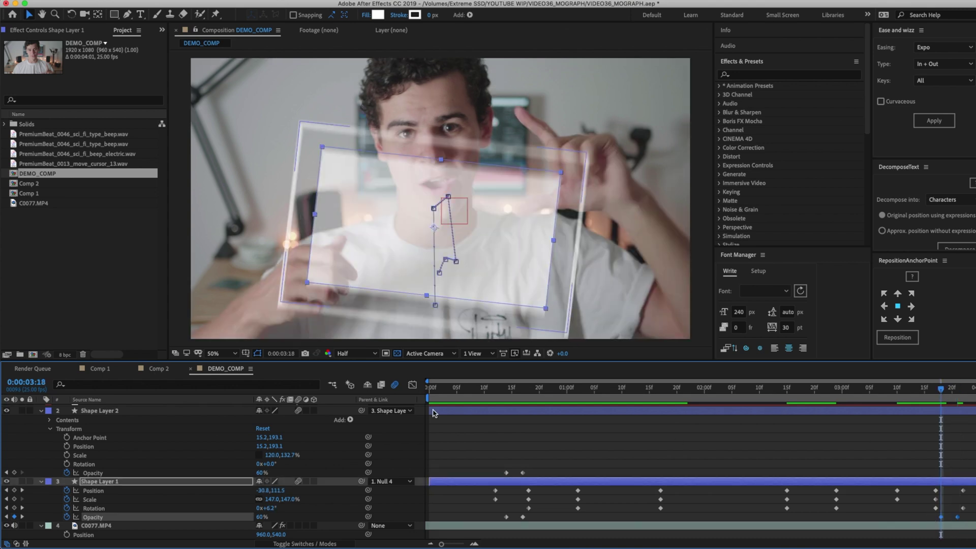
pyautogui.click(112, 415)
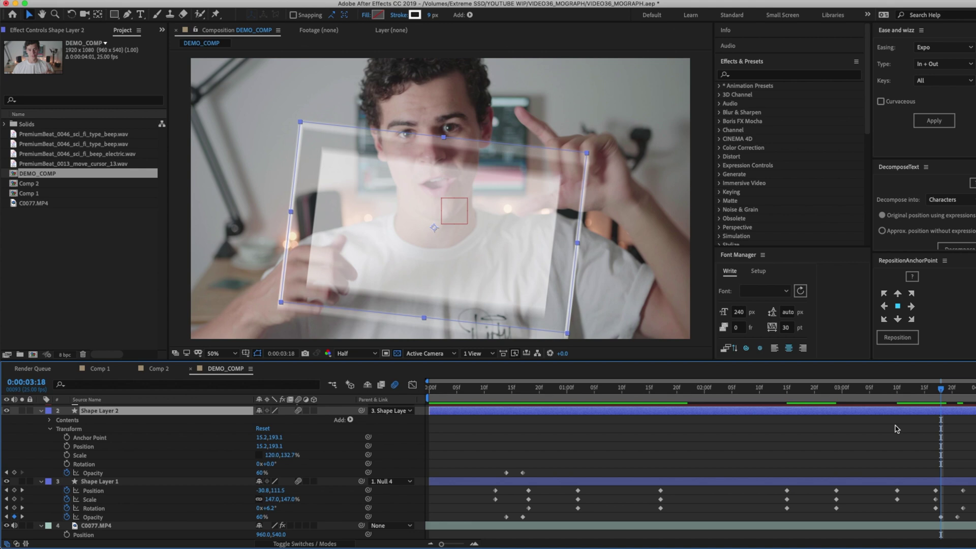
pyautogui.hotkey('ctrl', 'v')
# Preview the whole animation from the beginning of the composition.
pyautogui.moveTo(946, 390); pyautogui.dragTo(441, 435)
pyautogui.press('space')
pyautogui.press('space')
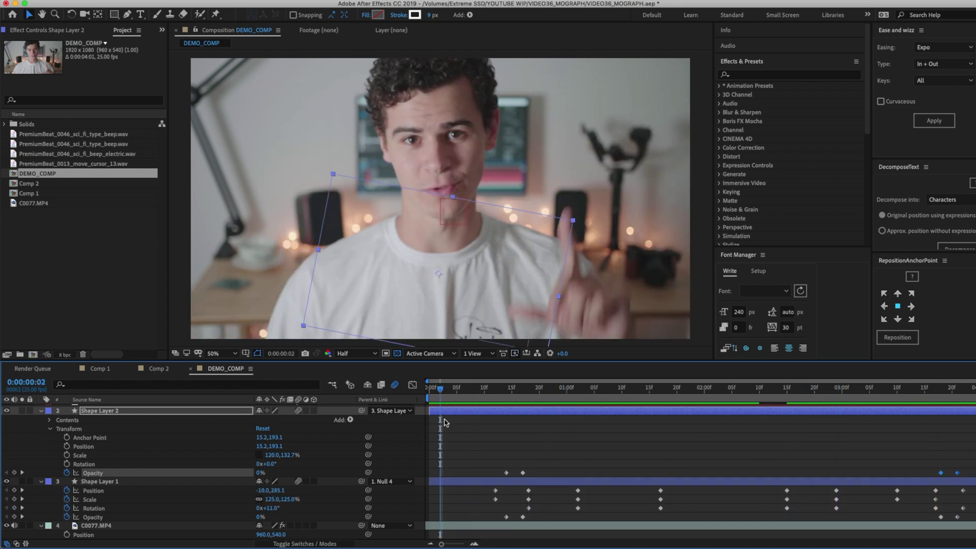
pyautogui.moveTo(440, 395); pyautogui.dragTo(427, 395)
pyautogui.press('space')
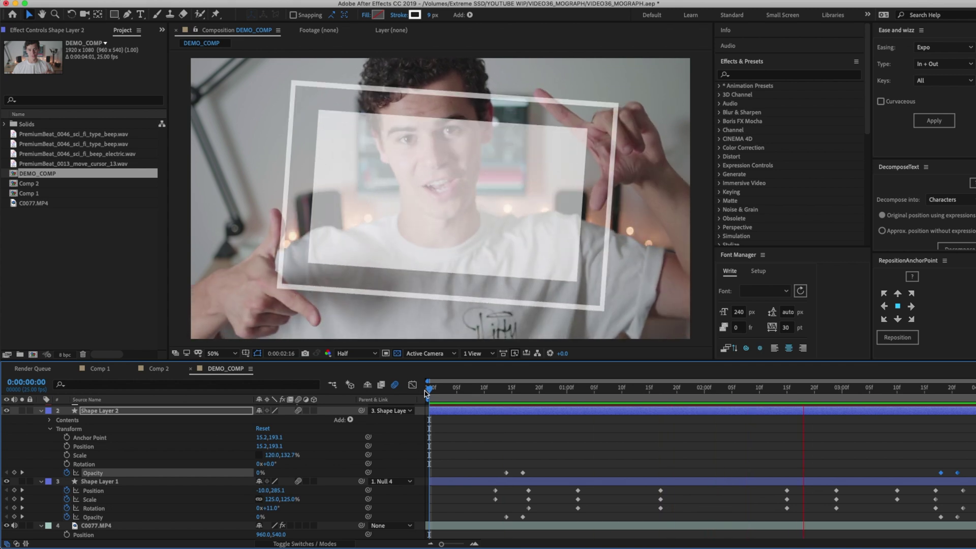
pyautogui.press('space')
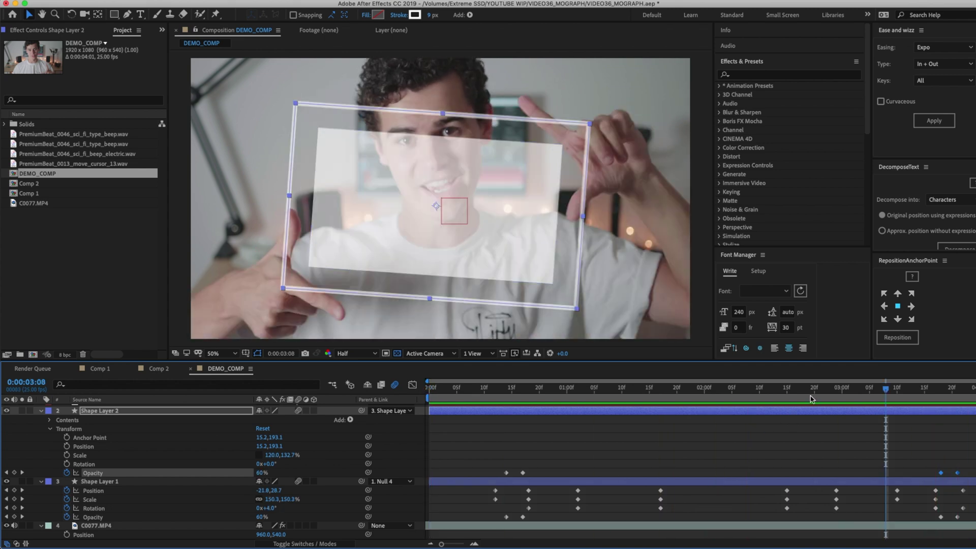
# Reveal Null 4's Position property and add a keyframe at 0:00:02:15 to hold its current position.
pyautogui.click(798, 389)
pyautogui.moveTo(798, 391)
pyautogui.mouseDown()
pyautogui.moveTo(787, 391)
pyautogui.moveTo(853, 389)
pyautogui.moveTo(778, 391)
pyautogui.moveTo(786, 394)
pyautogui.mouseUp()
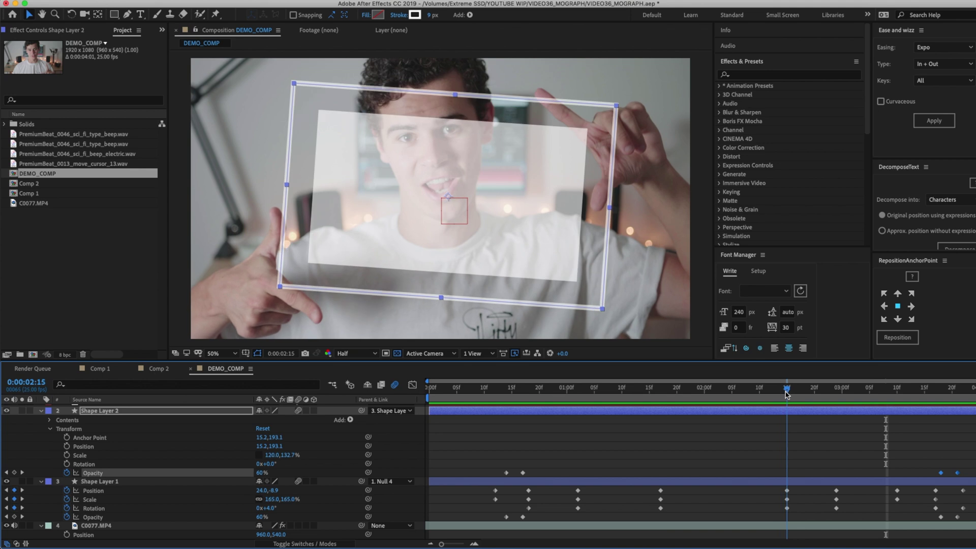
pyautogui.scroll(1, 796, 435)
pyautogui.click(796, 411)
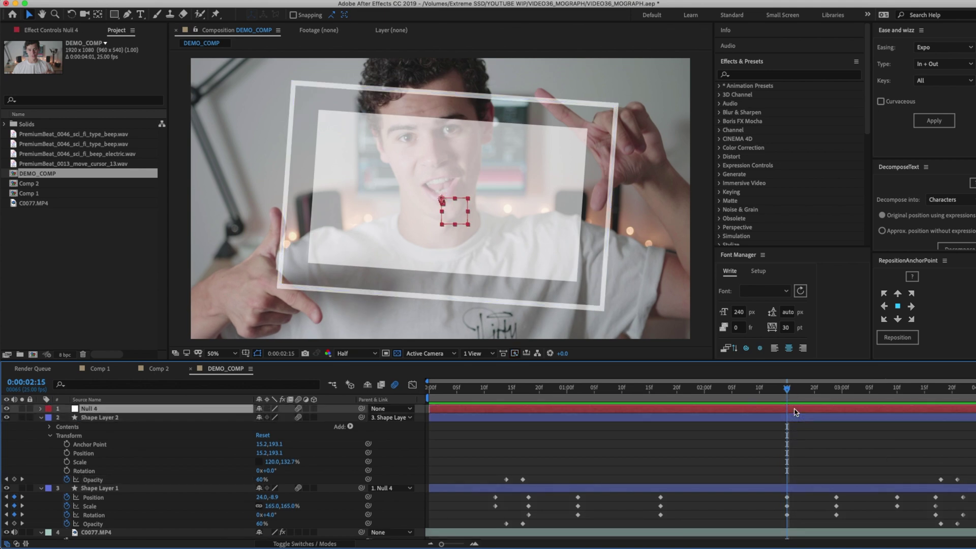
pyautogui.press('p')
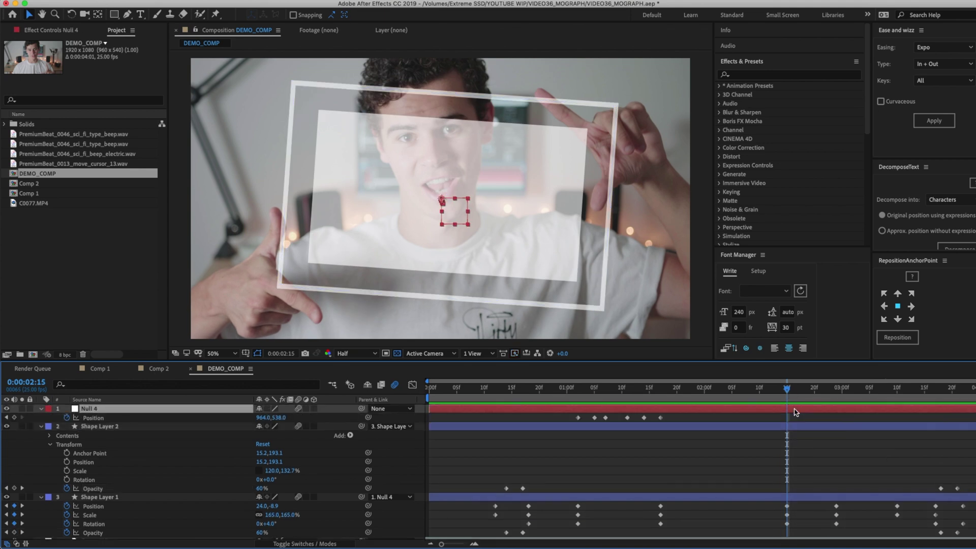
pyautogui.click(14, 418)
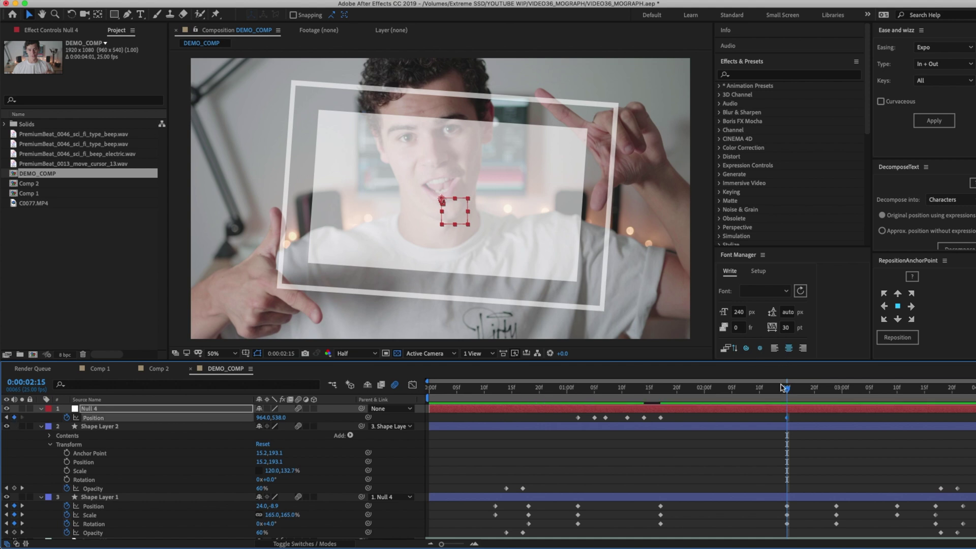
# At 0:00:02:17, nudge Null 4 up and right to position 968, 534.
pyautogui.moveTo(787, 391)
pyautogui.mouseDown()
pyautogui.moveTo(810, 392)
pyautogui.moveTo(796, 390)
pyautogui.mouseUp()
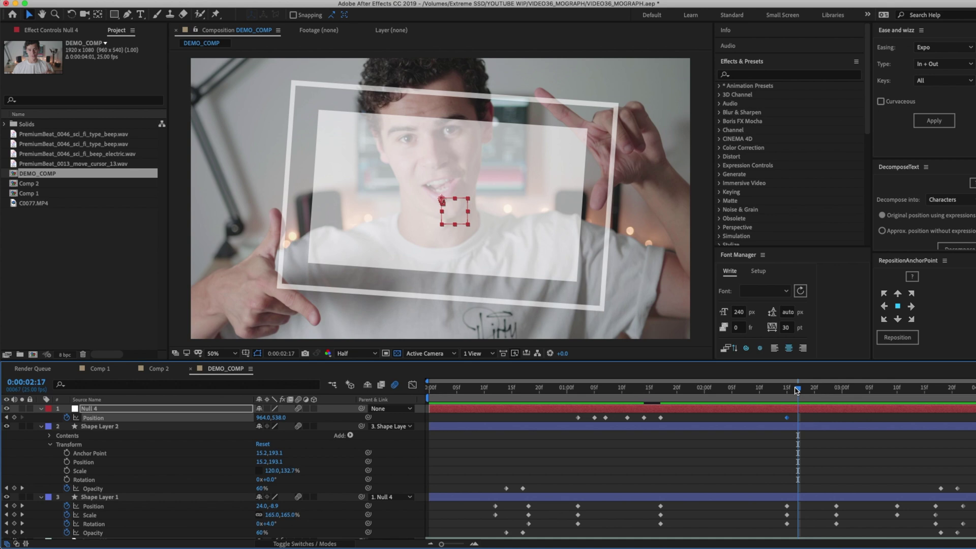
pyautogui.press('Up')
pyautogui.press('Up')
pyautogui.press('Up')
pyautogui.press('Up')
pyautogui.press('Right')
pyautogui.press('Right')
pyautogui.press('Right')
pyautogui.press('Right')
pyautogui.press('pagedown')
pyautogui.press('pagedown')
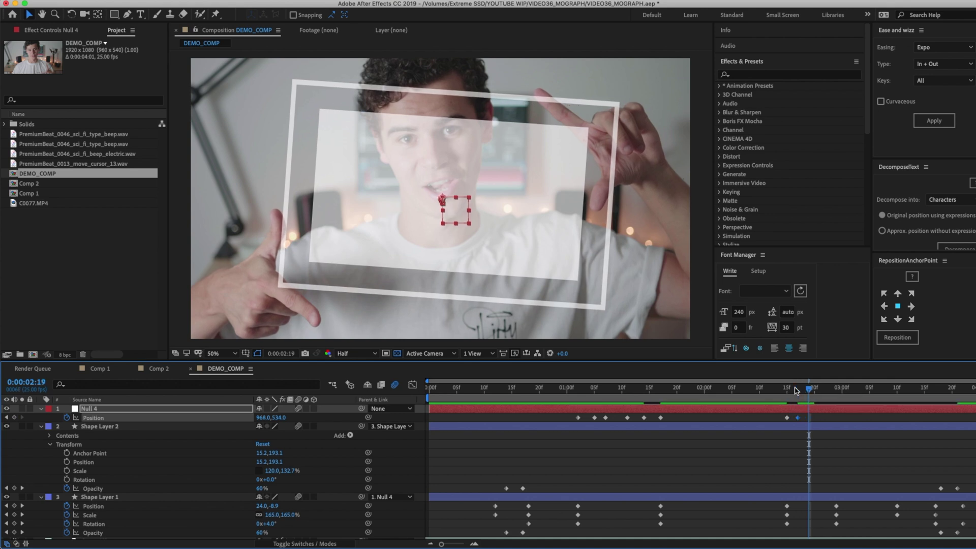
# At 0:00:02:19, nudge Null 4 down and left to position 964, 538.
pyautogui.press('Down')
pyautogui.press('Down')
pyautogui.press('Down')
pyautogui.press('Down')
pyautogui.press('Left')
pyautogui.press('Left')
pyautogui.press('Left')
pyautogui.press('Left')
pyautogui.press('pagedown')
pyautogui.press('pagedown')
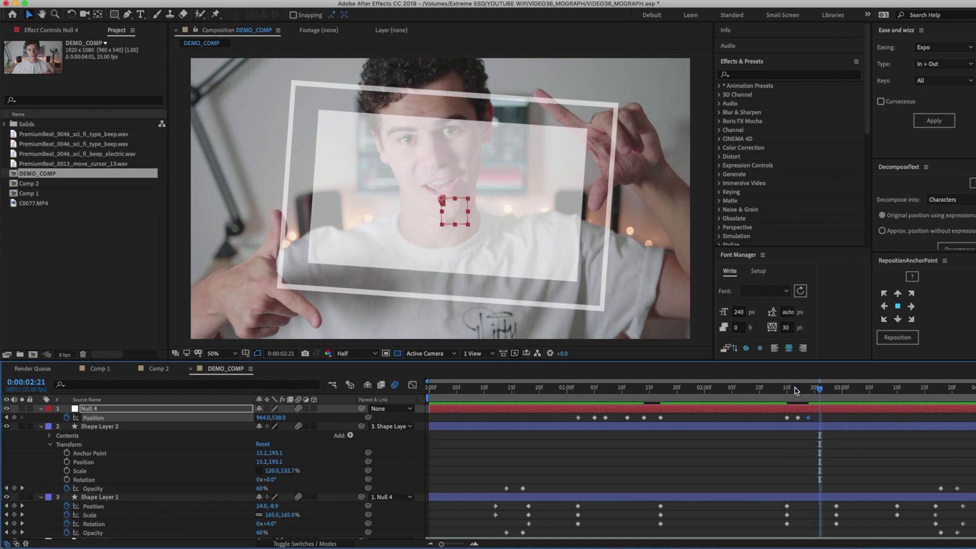
# At 0:00:02:21, nudge Null 4 down and left to position 960, 542.
pyautogui.press('Left')
pyautogui.press('Left')
pyautogui.press('Down')
pyautogui.press('Down')
pyautogui.press('Down')
pyautogui.press('Down')
pyautogui.press('pagedown')
# At 0:00:02:23, nudge Null 4 down and left to position 956, 546.
pyautogui.press('pagedown')
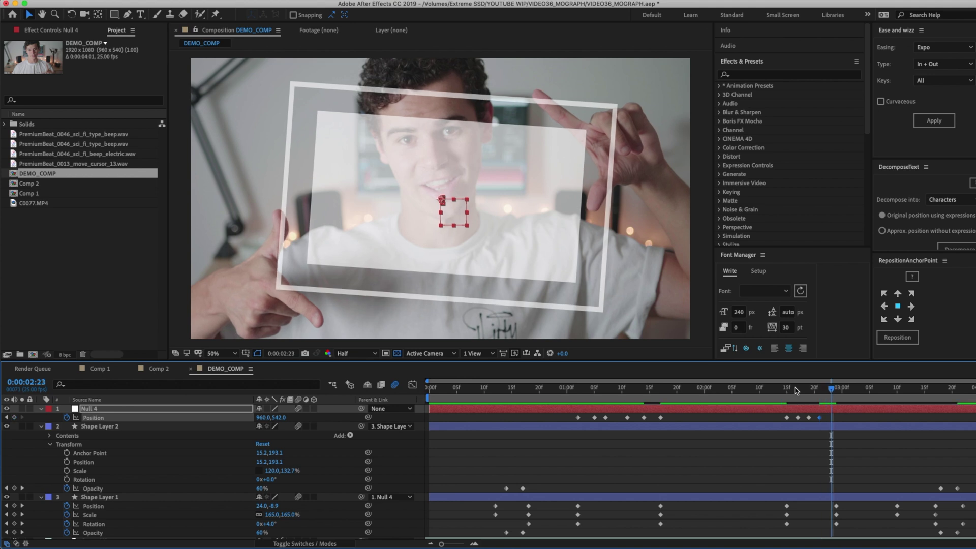
pyautogui.press('Left')
pyautogui.press('Left')
pyautogui.press('Down')
pyautogui.press('pagedown')
pyautogui.press('pagedown')
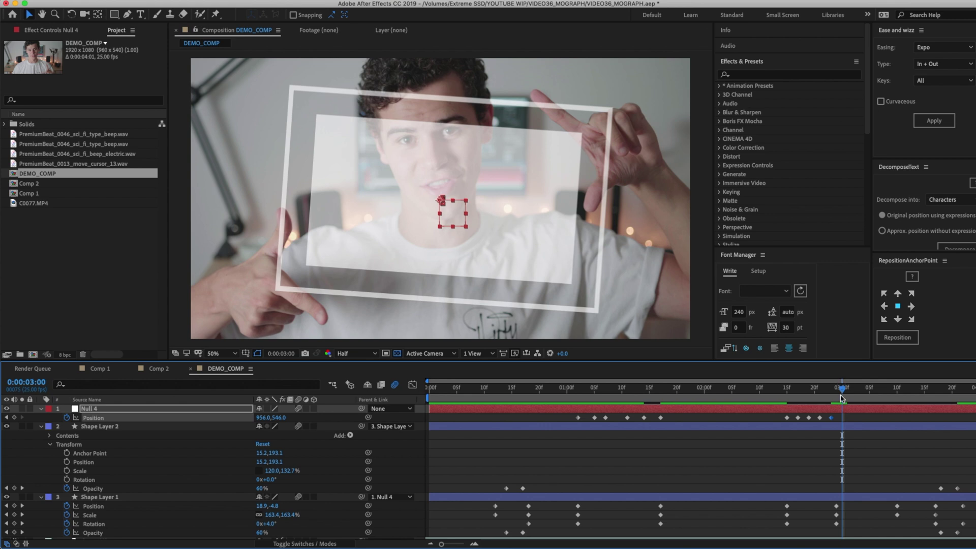
# Preview the animation with the null's added drift, starting from 0:00:01:23.
pyautogui.moveTo(843, 398); pyautogui.dragTo(693, 406)
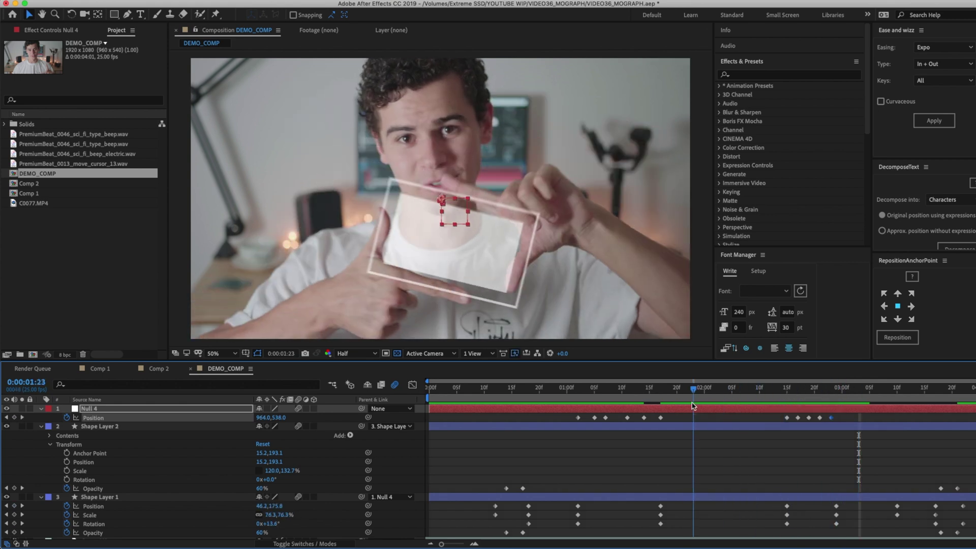
pyautogui.press('space')
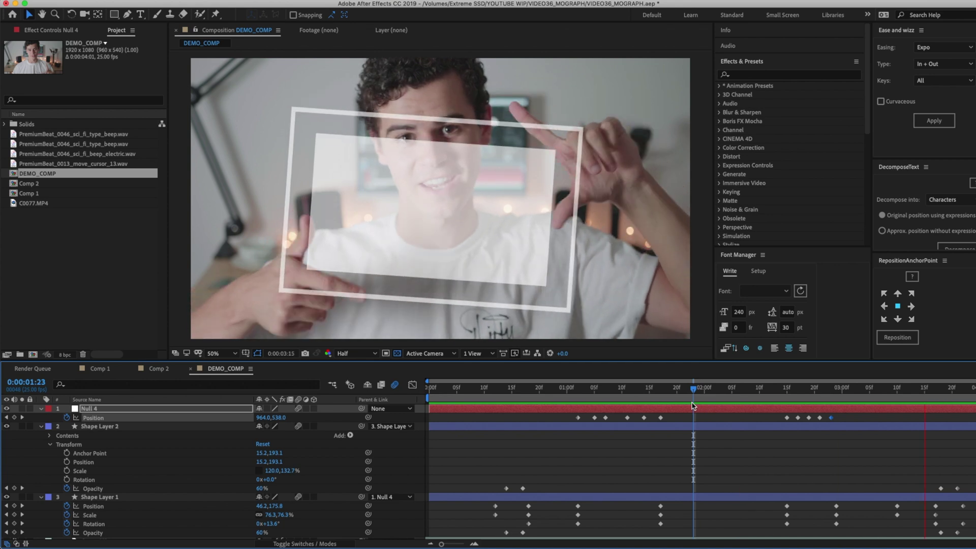
pyautogui.press('space')
pyautogui.press('space')
pyautogui.press('space')
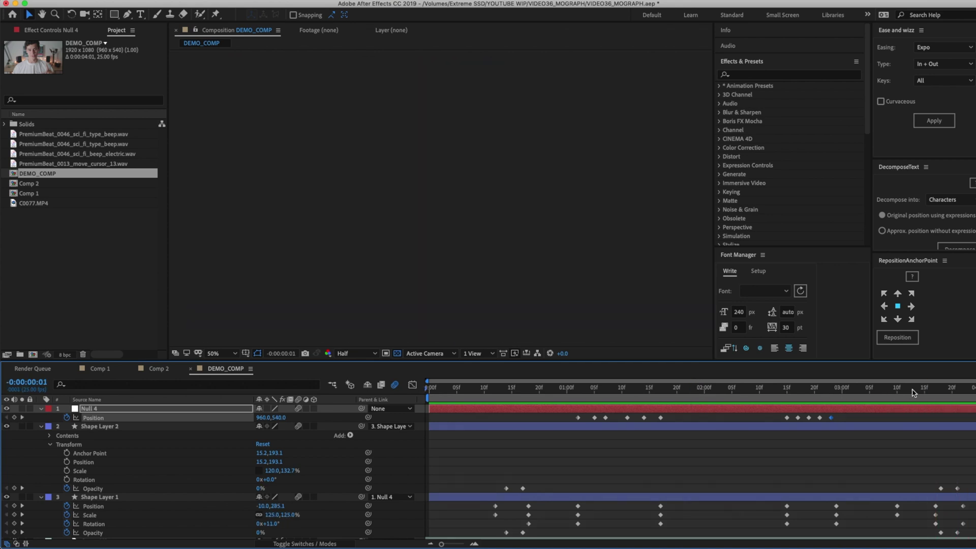
# Move Shape Layer 1's Position and Scale keyframes at 0:00:03:10 two frames later, to 0:00:03:12.
pyautogui.moveTo(925, 392)
pyautogui.mouseDown()
pyautogui.moveTo(941, 394)
pyautogui.moveTo(901, 398)
pyautogui.moveTo(914, 394)
pyautogui.mouseUp()
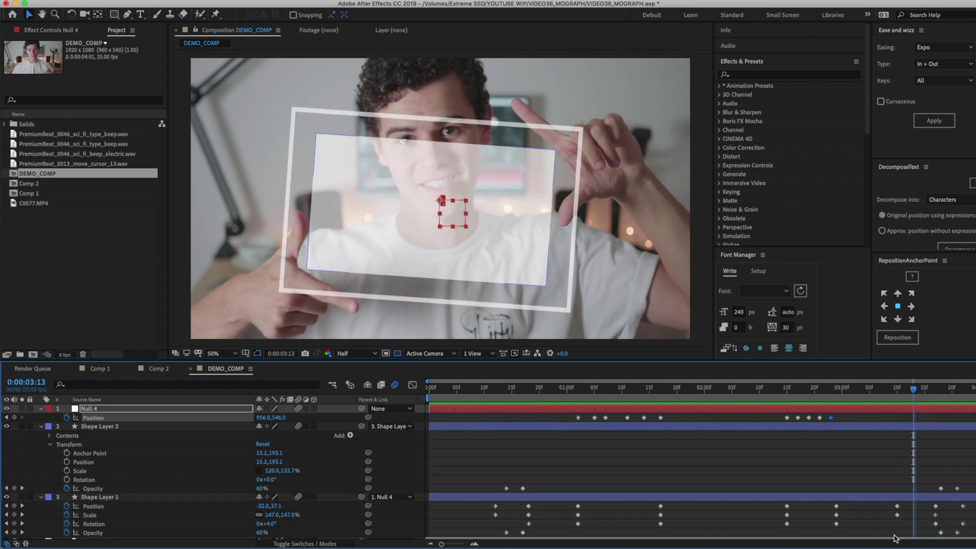
pyautogui.moveTo(886, 506); pyautogui.dragTo(902, 519)
pyautogui.moveTo(897, 515); pyautogui.dragTo(910, 513)
# Shift Shape Layer 1's final transform and fade-out keyframes and Shape Layer 2's fade-out keyframes one frame earlier, starting both fades at 0:00:03:17.
pyautogui.moveTo(918, 393); pyautogui.dragTo(936, 395)
pyautogui.moveTo(927, 505)
pyautogui.mouseDown()
pyautogui.moveTo(966, 535)
pyautogui.moveTo(945, 533)
pyautogui.moveTo(932, 508)
pyautogui.mouseUp()
pyautogui.click(934, 487)
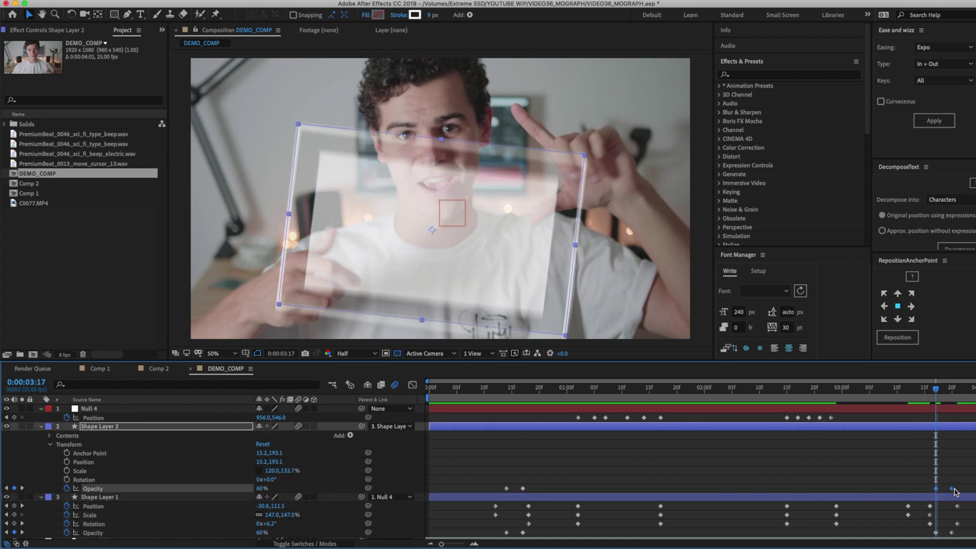
# Preview the retimed animation from the start of the composition.
pyautogui.moveTo(937, 389); pyautogui.dragTo(392, 423)
pyautogui.press('space')
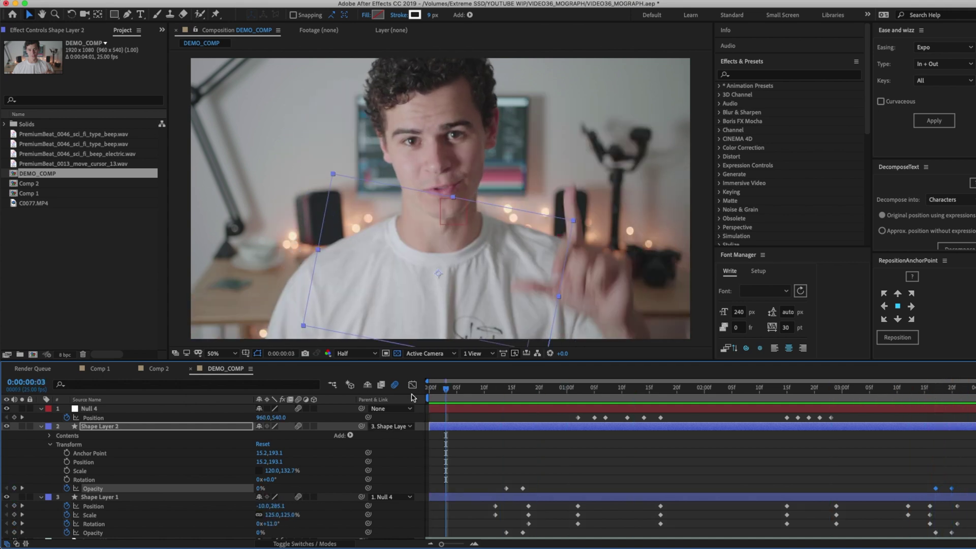